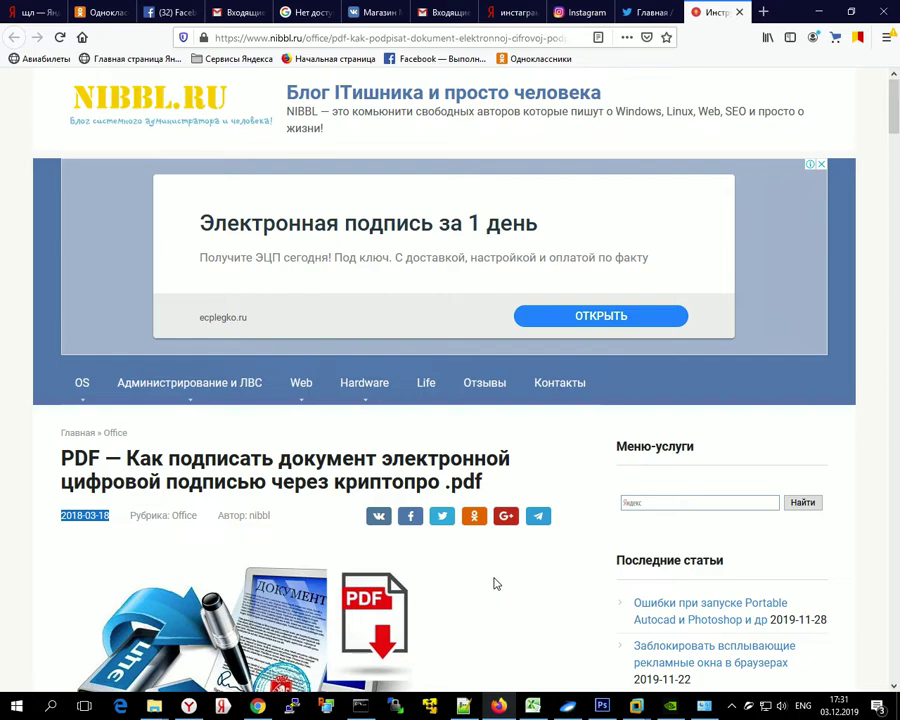
Switch from the browser to File Explorer and create a new Microsoft Word document in the folder "Новая папка (4)".
{"action": "left_click", "coordinate": [818, 12]}
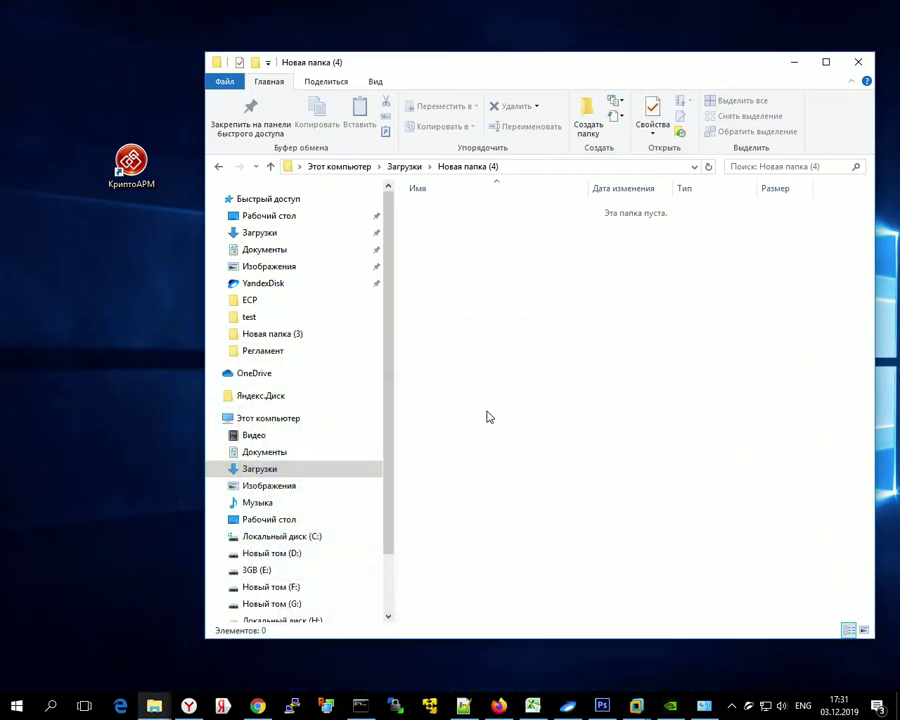
{"action": "left_click", "coordinate": [257, 706]}
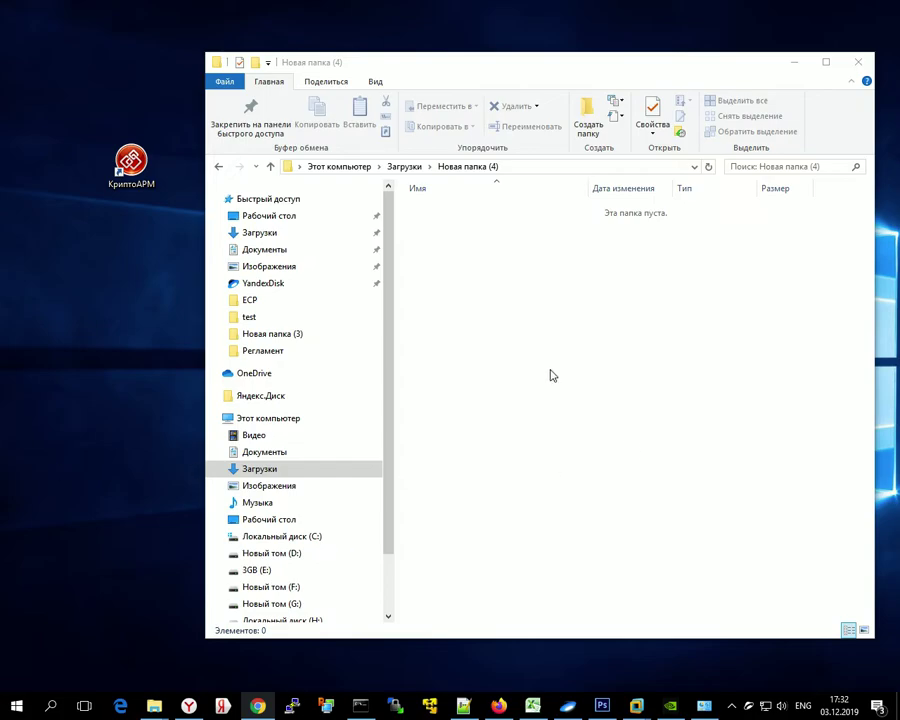
{"action": "right_click", "coordinate": [436, 278]}
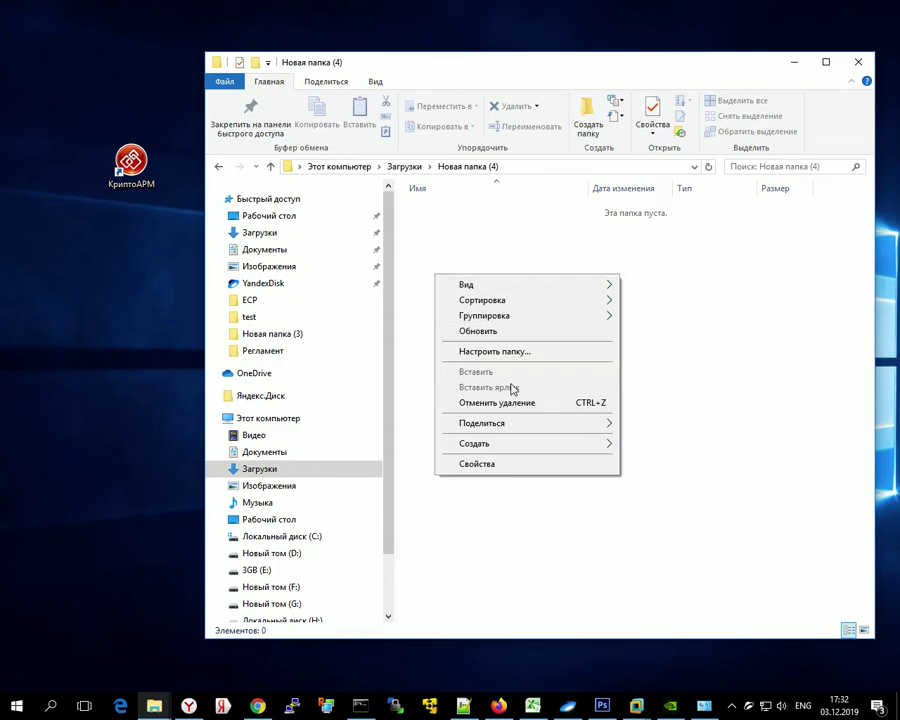
{"action": "mouse_move", "coordinate": [532, 443]}
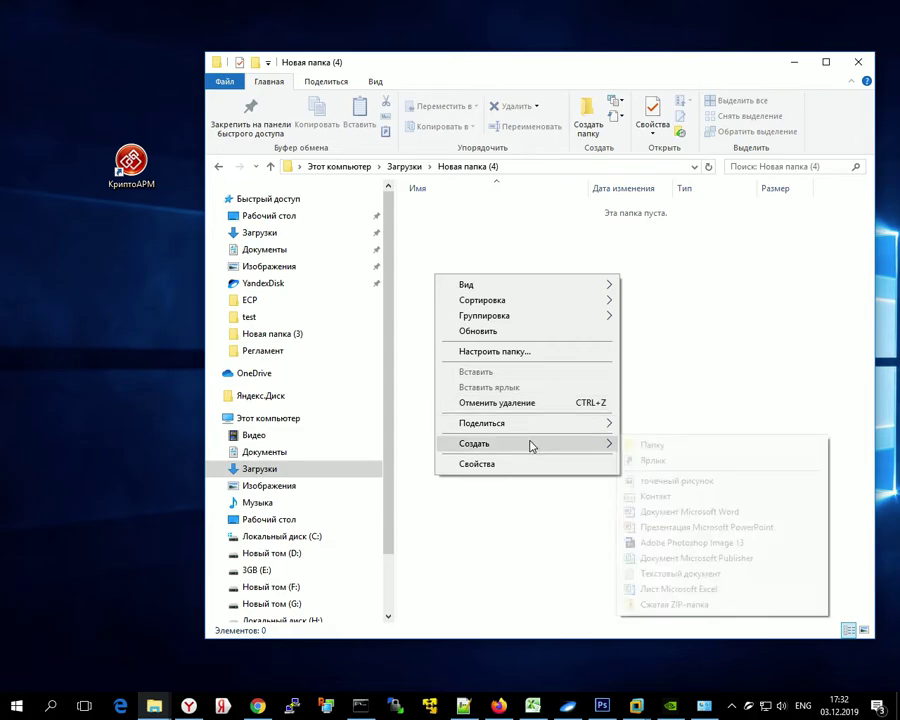
{"action": "left_click", "coordinate": [685, 512]}
{"action": "left_click", "coordinate": [455, 215]}
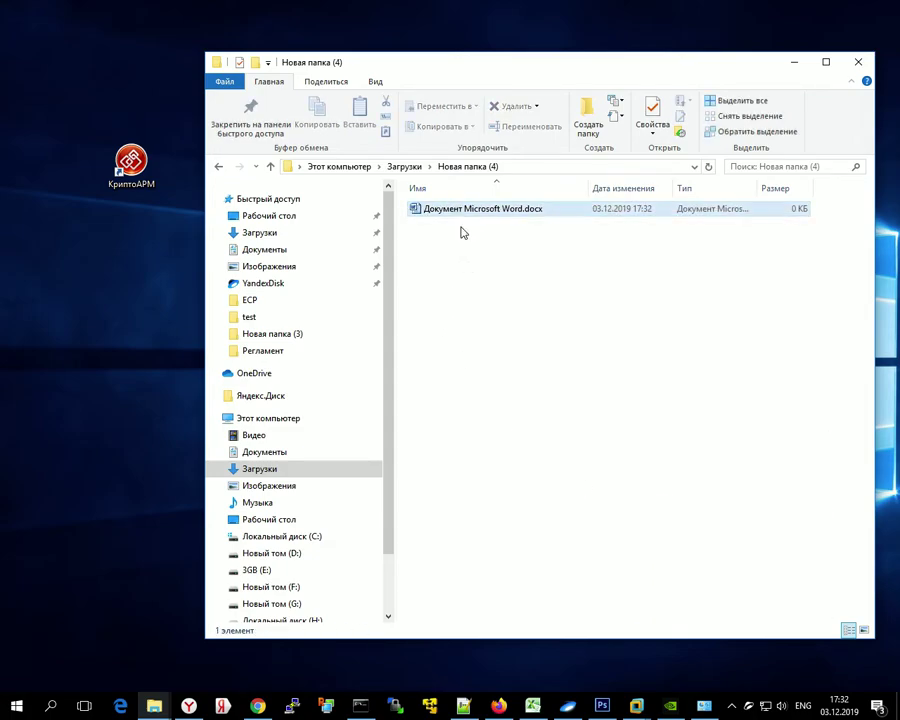
Open the new document in Word, enter the text "Ewflkejwfkjlewlkfewlkf;lewkf;ewklfe", and close it with the changes saved.
{"action": "double_click", "coordinate": [463, 208]}
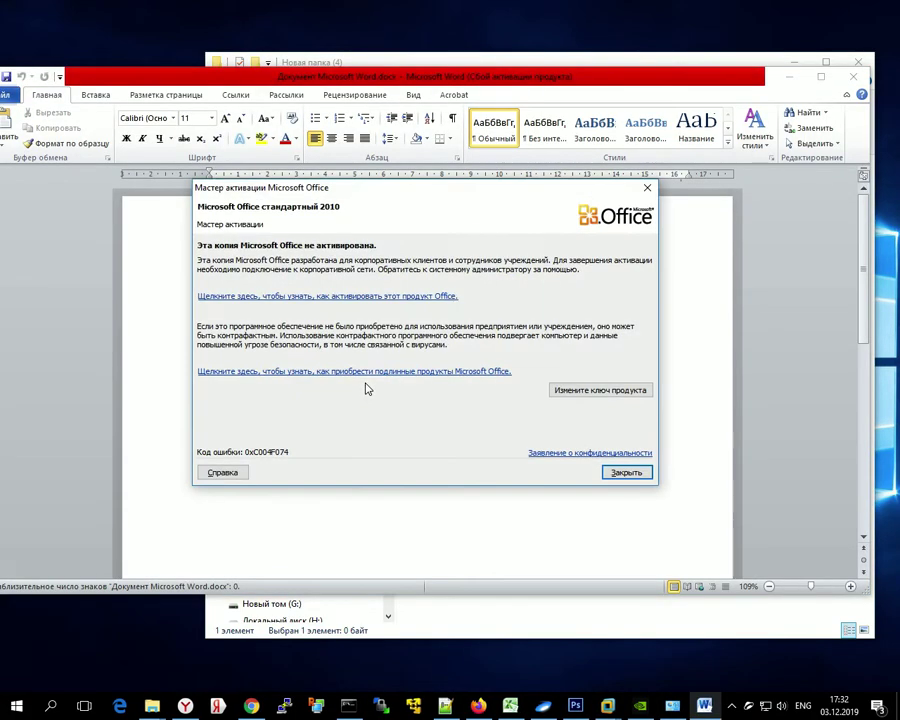
{"action": "left_click", "coordinate": [626, 472]}
{"action": "type", "text": "ewflkejwfkjlewlkfewlkf;lewkf;ewklfe"}
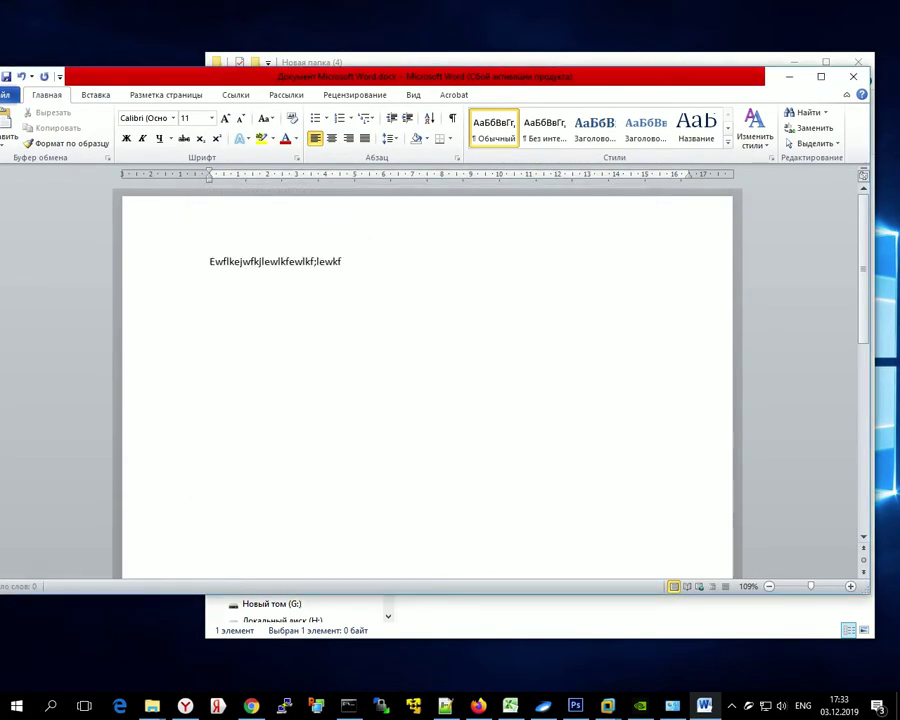
{"action": "left_click", "coordinate": [853, 76]}
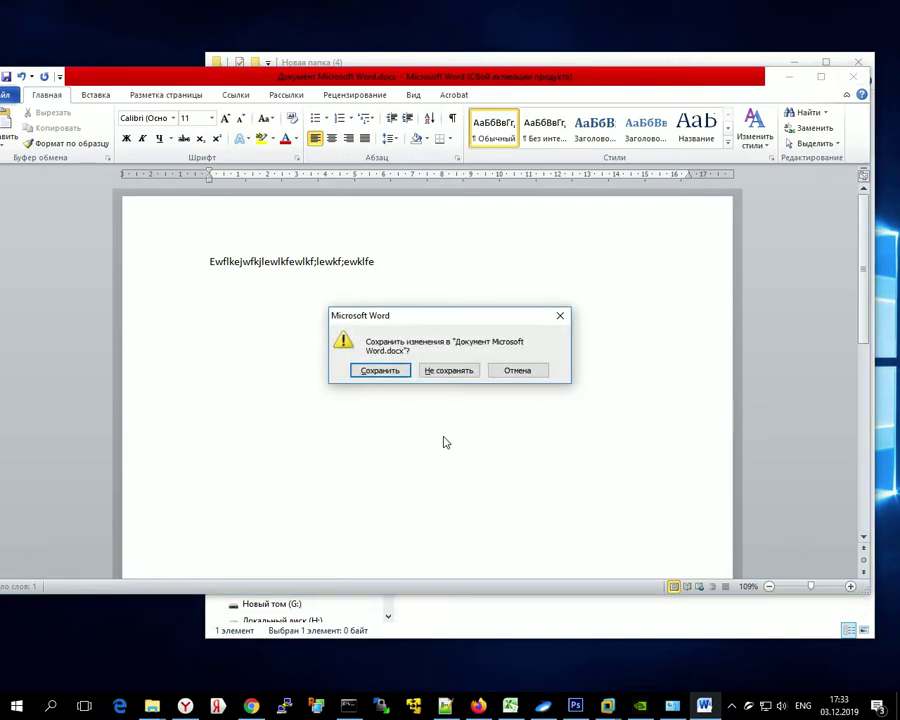
{"action": "left_click", "coordinate": [386, 373]}
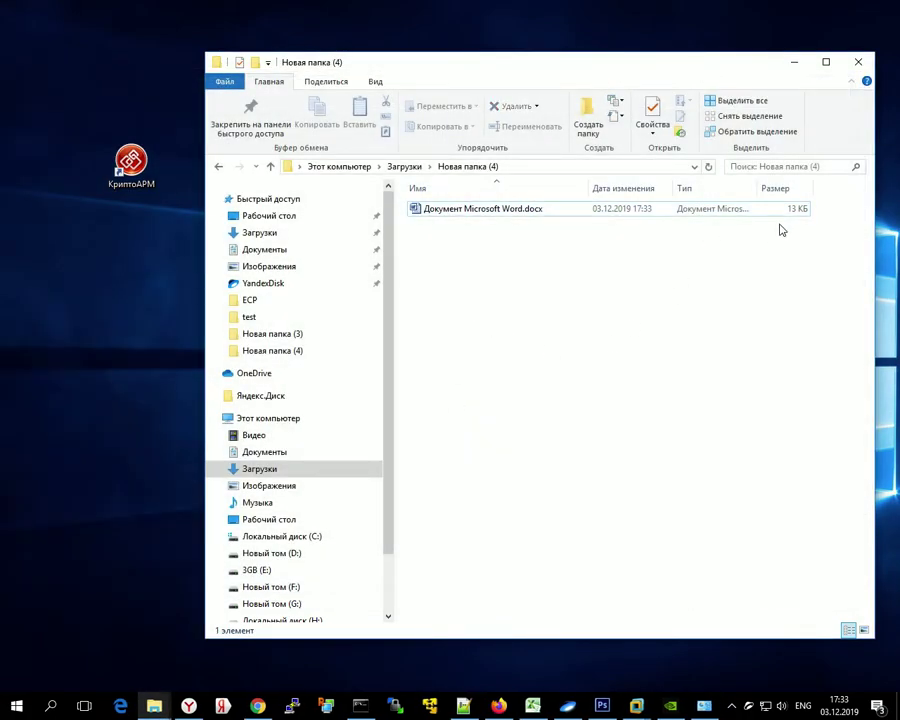
Start signing the Word document with КриптоАРМ, accepting the listed file and BASE64 output with the sig extension in the same folder.
{"action": "right_click", "coordinate": [435, 218]}
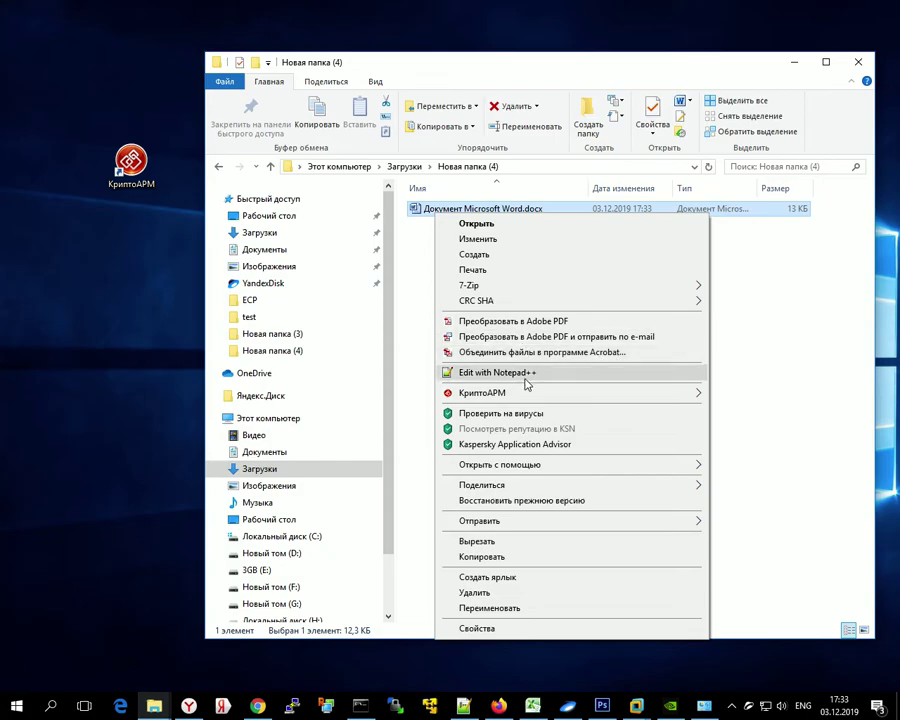
{"action": "mouse_move", "coordinate": [507, 398]}
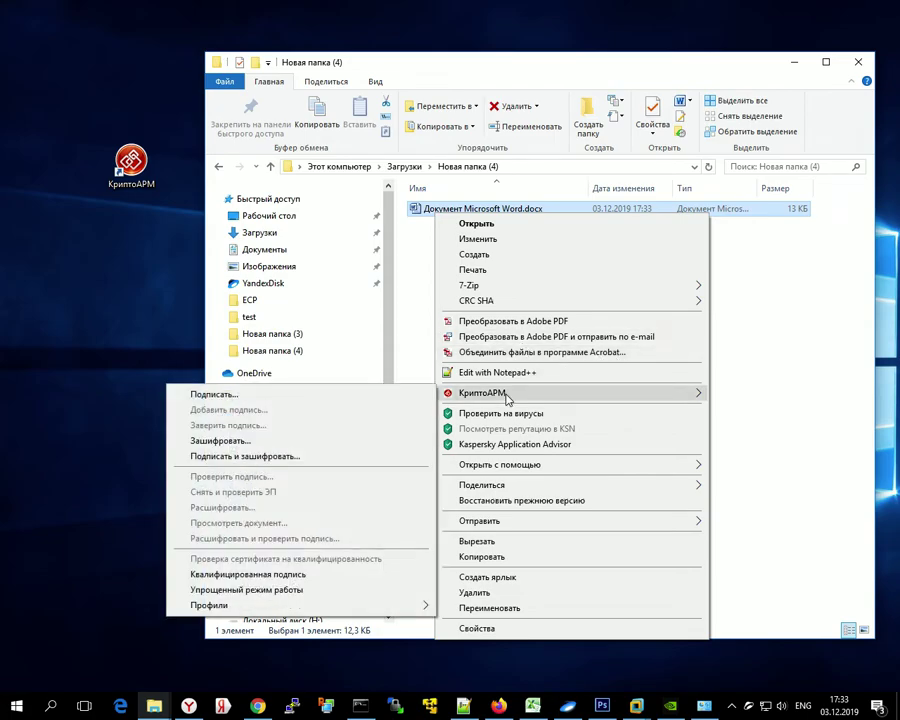
{"action": "left_click", "coordinate": [269, 396]}
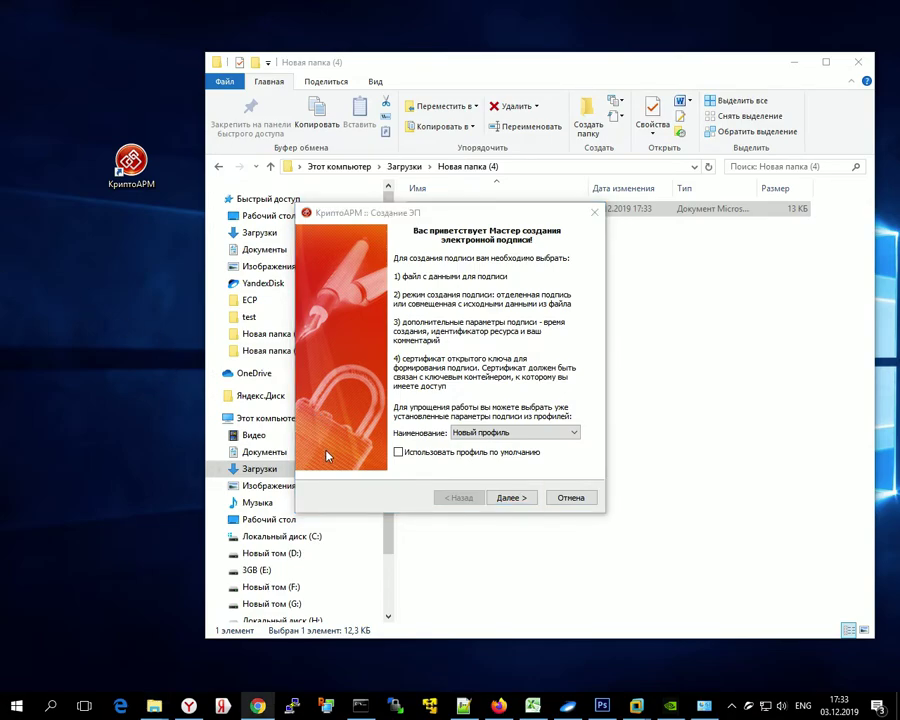
{"action": "left_click", "coordinate": [511, 497]}
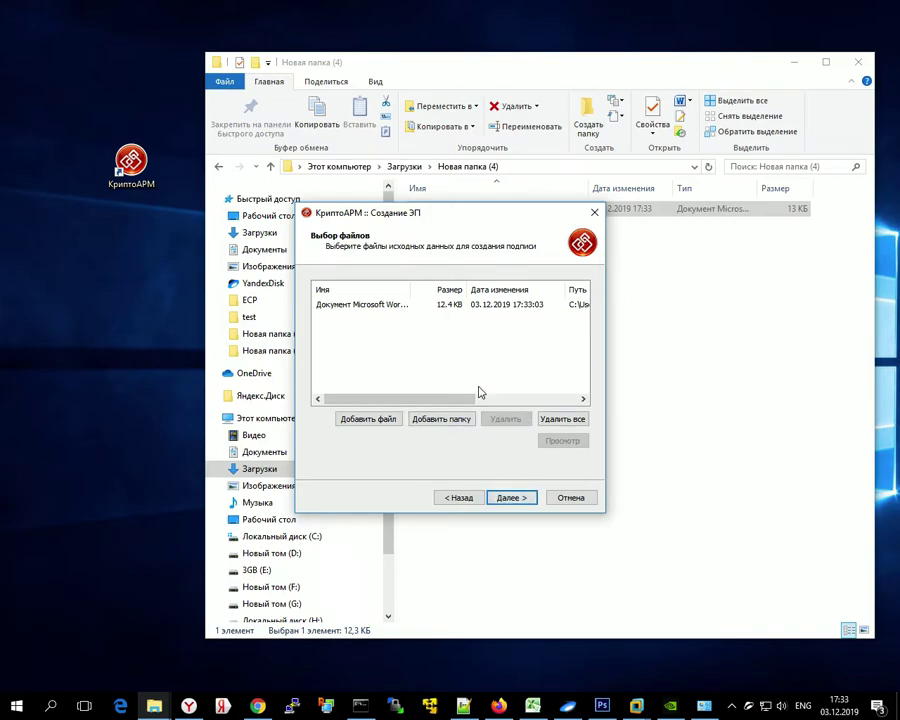
{"action": "left_click", "coordinate": [515, 509]}
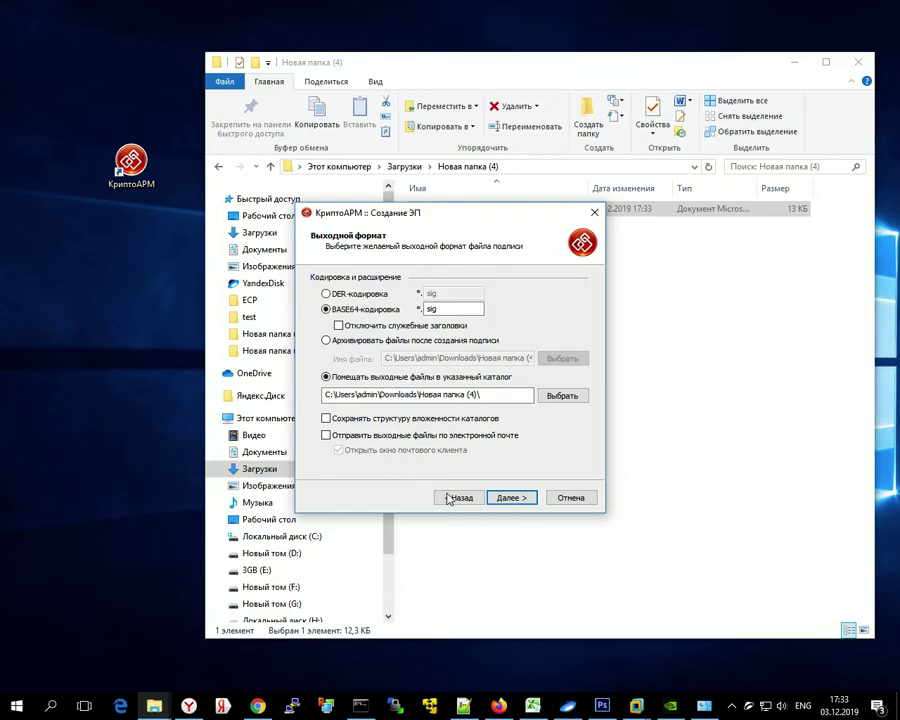
{"action": "left_click", "coordinate": [516, 495]}
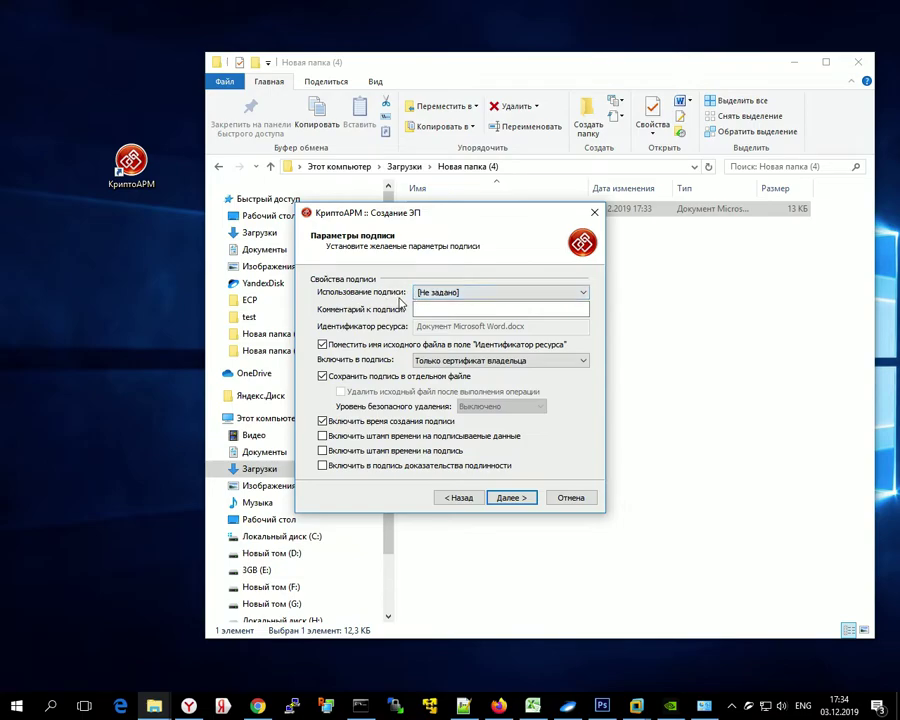
Set the signature usage to "Подписано", keep the signature saved in a separate file, and accept the signature parameters.
{"action": "left_click", "coordinate": [456, 296]}
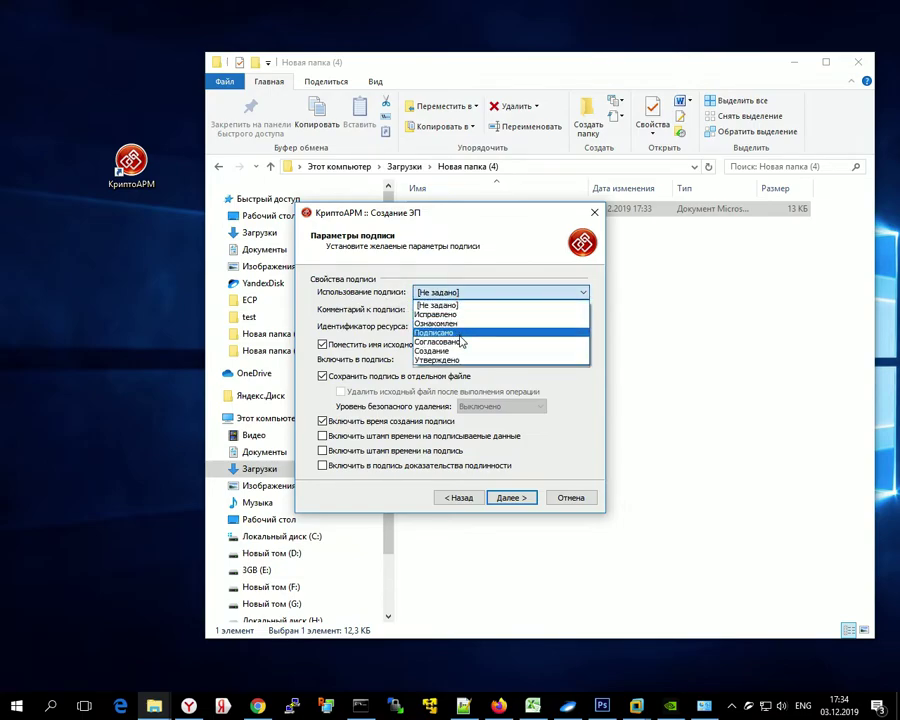
{"action": "left_click", "coordinate": [452, 336]}
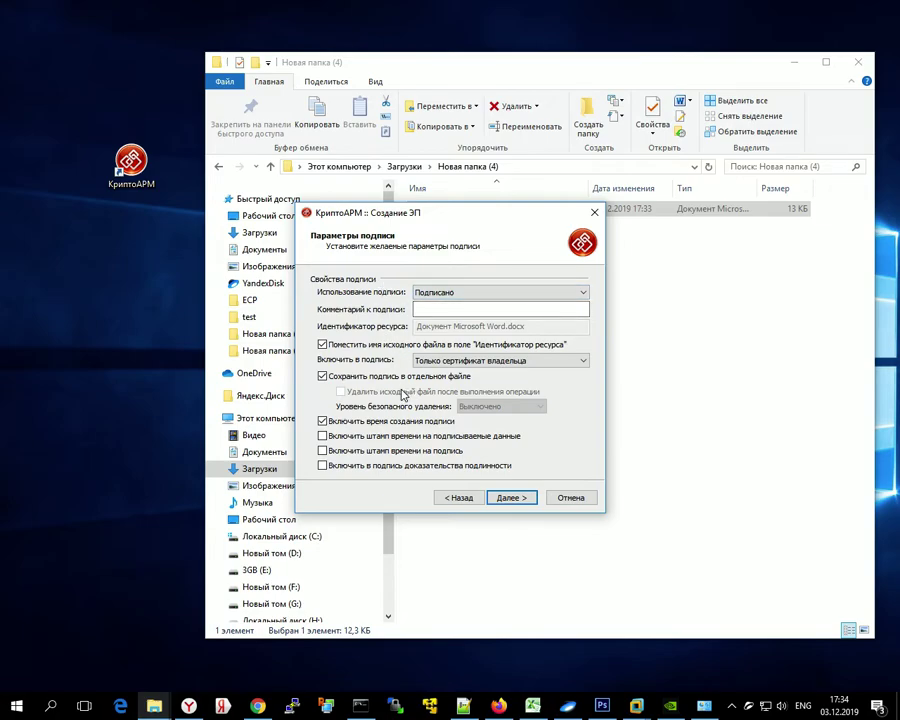
{"action": "left_click", "coordinate": [350, 379]}
{"action": "left_click", "coordinate": [349, 378]}
{"action": "left_click", "coordinate": [257, 706]}
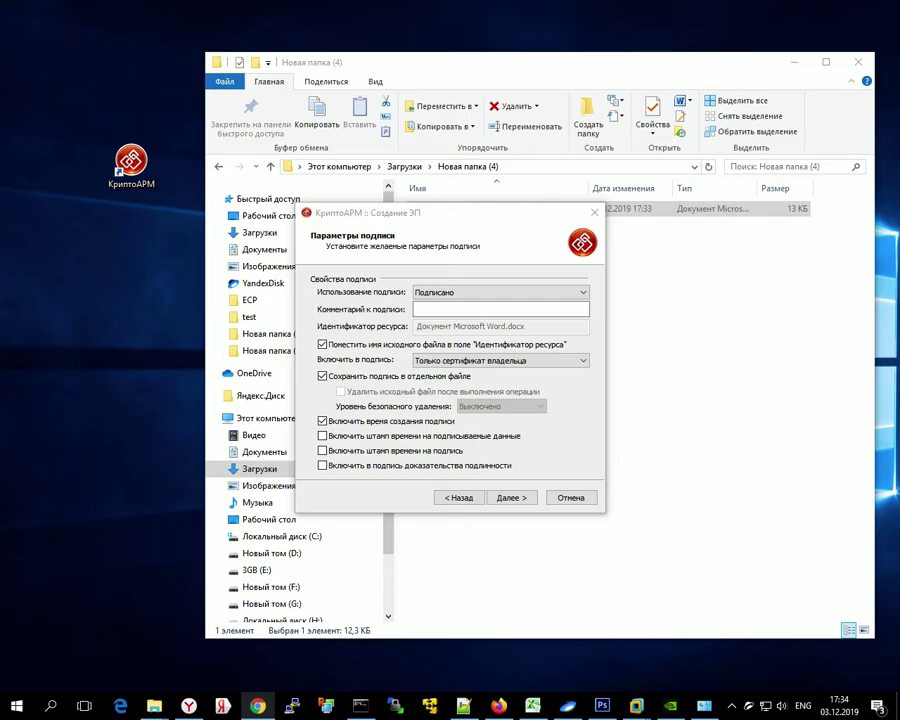
{"action": "mouse_move", "coordinate": [468, 213]}
{"action": "left_mouse_down"}
{"action": "mouse_move", "coordinate": [366, 260]}
{"action": "mouse_move", "coordinate": [334, 259]}
{"action": "left_mouse_up"}
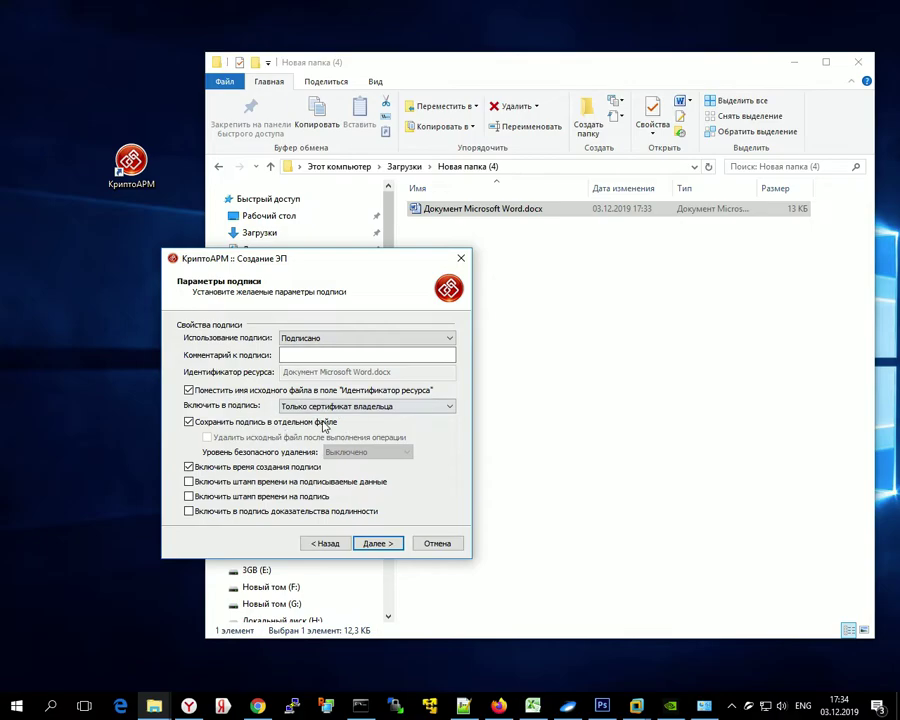
{"action": "left_click", "coordinate": [379, 543]}
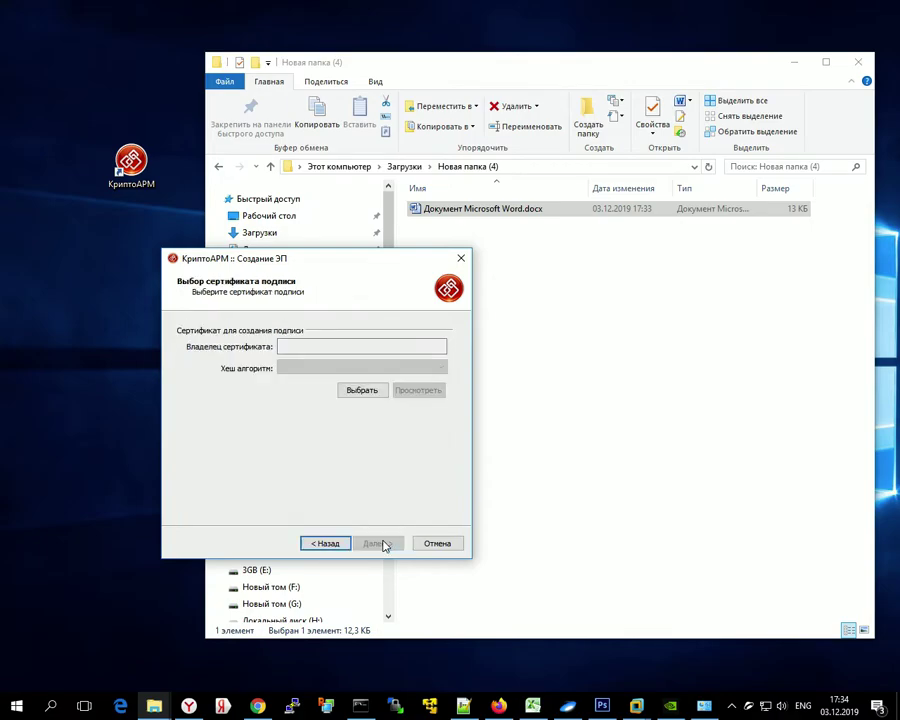
Choose the Test certificate from the personal certificate store and finish creating the document's signature.
{"action": "left_click", "coordinate": [361, 393]}
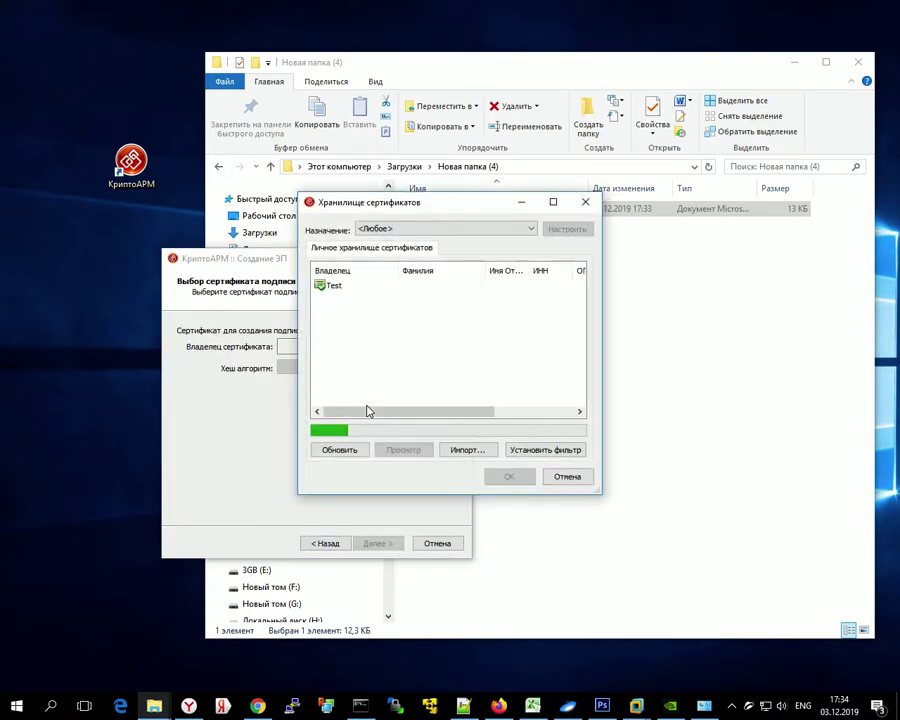
{"action": "left_click", "coordinate": [329, 287]}
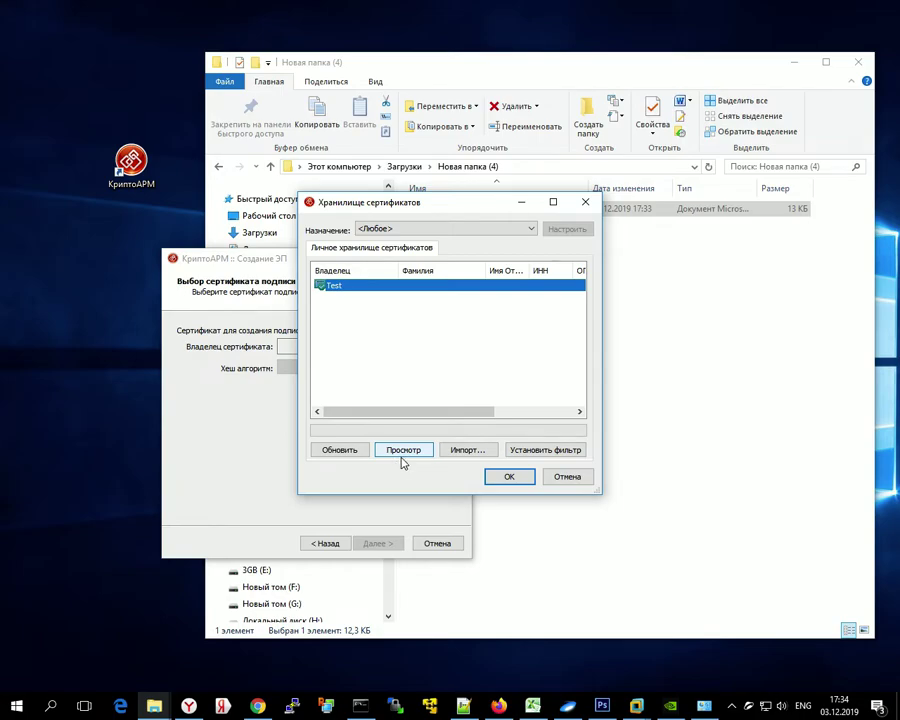
{"action": "left_click", "coordinate": [509, 477]}
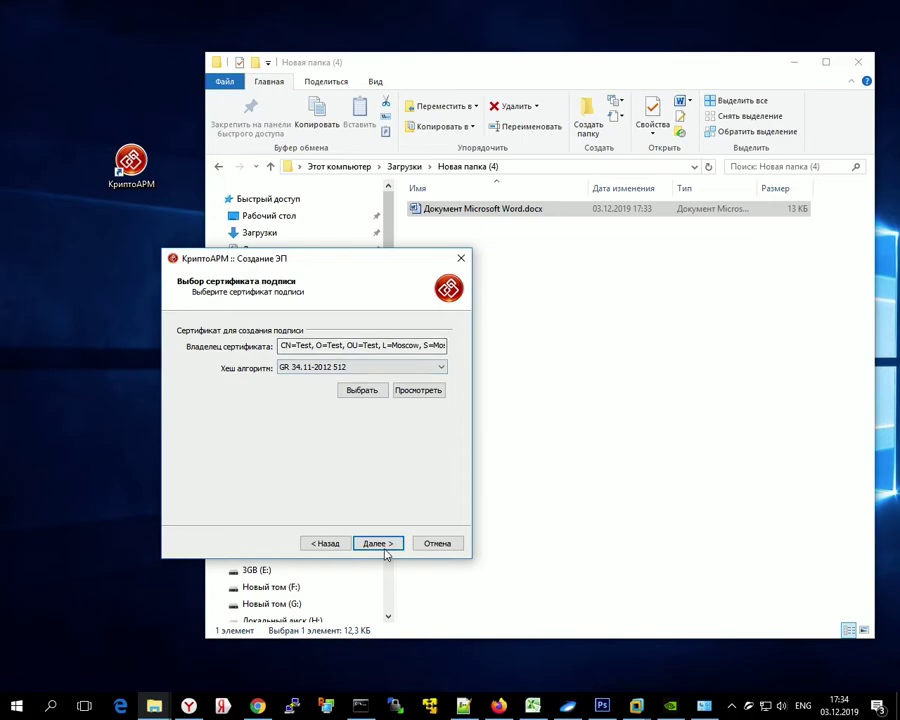
{"action": "left_click", "coordinate": [387, 553]}
{"action": "left_click", "coordinate": [373, 540]}
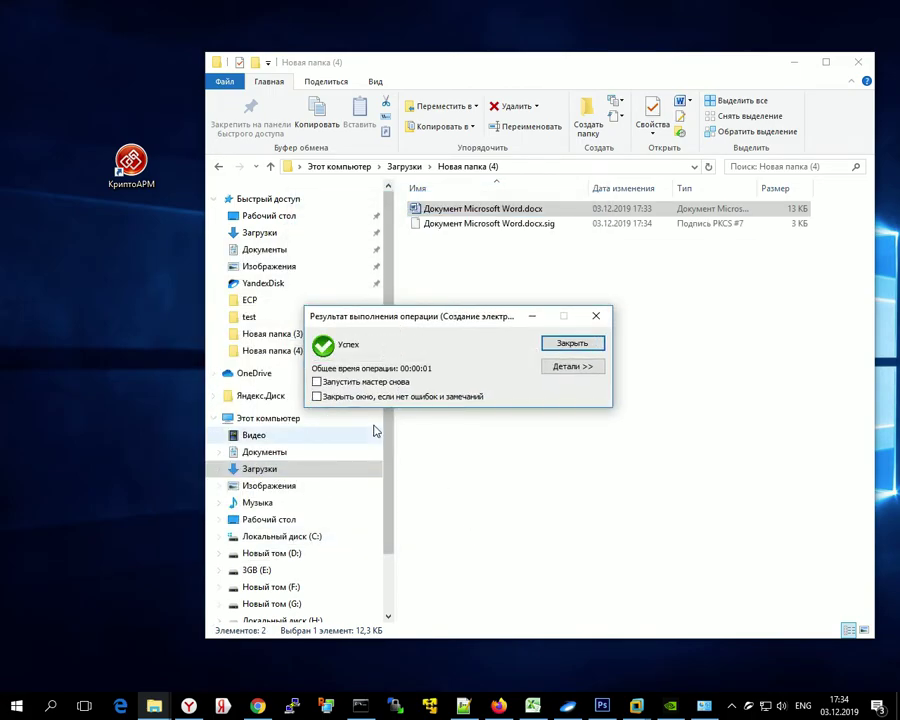
Examine the details of the signing operation, including the input and output file paths, and close the result window.
{"action": "left_click", "coordinate": [566, 368]}
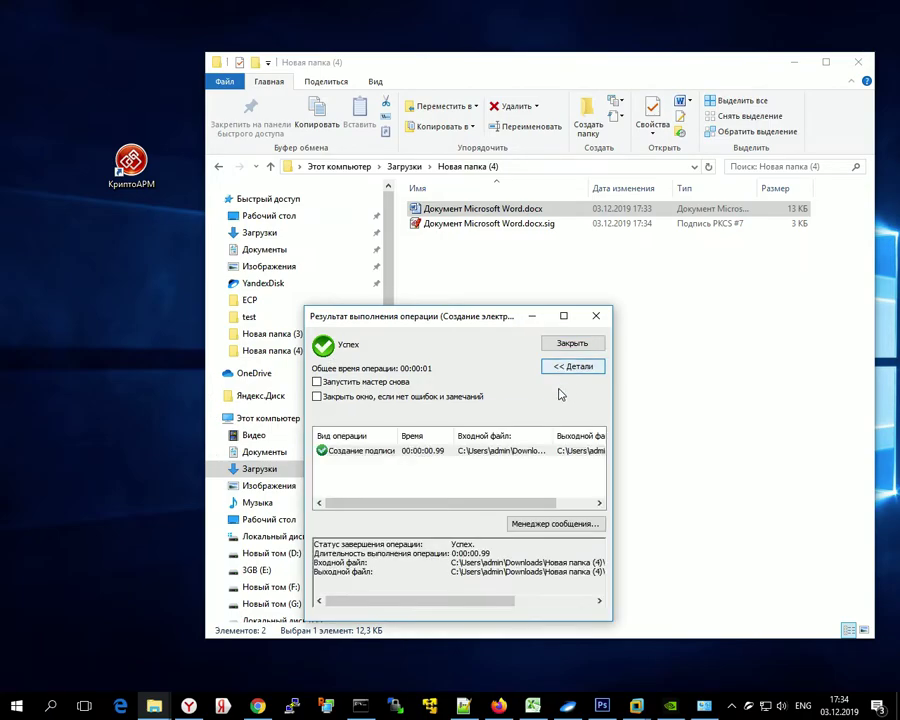
{"action": "left_click_drag", "start_coordinate": [604, 563], "coordinate": [464, 576]}
{"action": "left_click", "coordinate": [467, 573]}
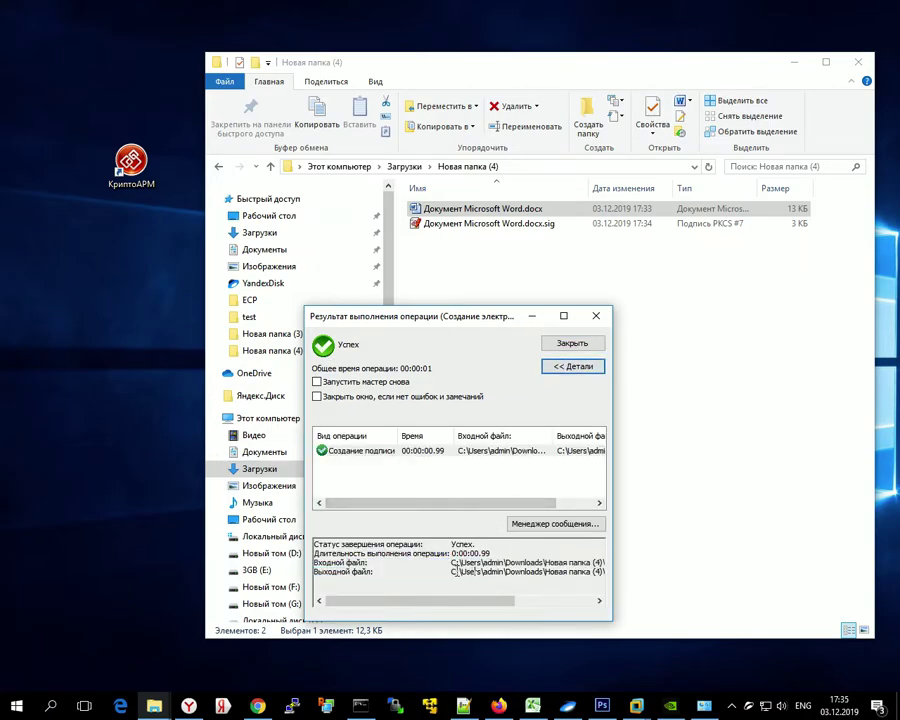
{"action": "left_click_drag", "start_coordinate": [318, 572], "coordinate": [602, 580]}
{"action": "left_click", "coordinate": [316, 572]}
{"action": "left_click", "coordinate": [570, 346]}
{"action": "left_click", "coordinate": [476, 307]}
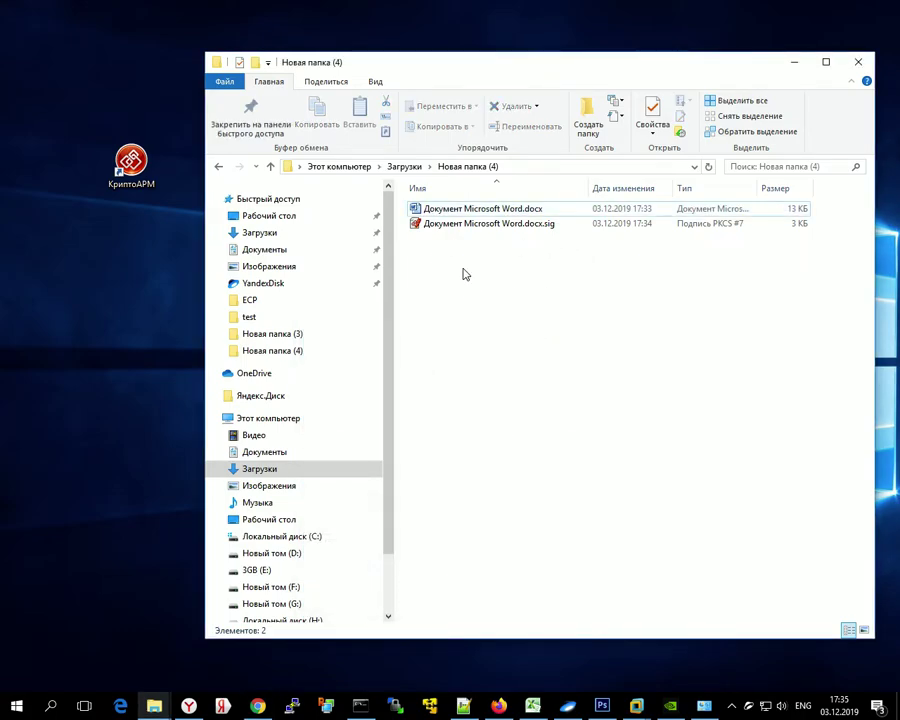
Compare the Word document with its .sig file in the folder, and open the document in Word to check it before closing.
{"action": "left_click", "coordinate": [462, 210]}
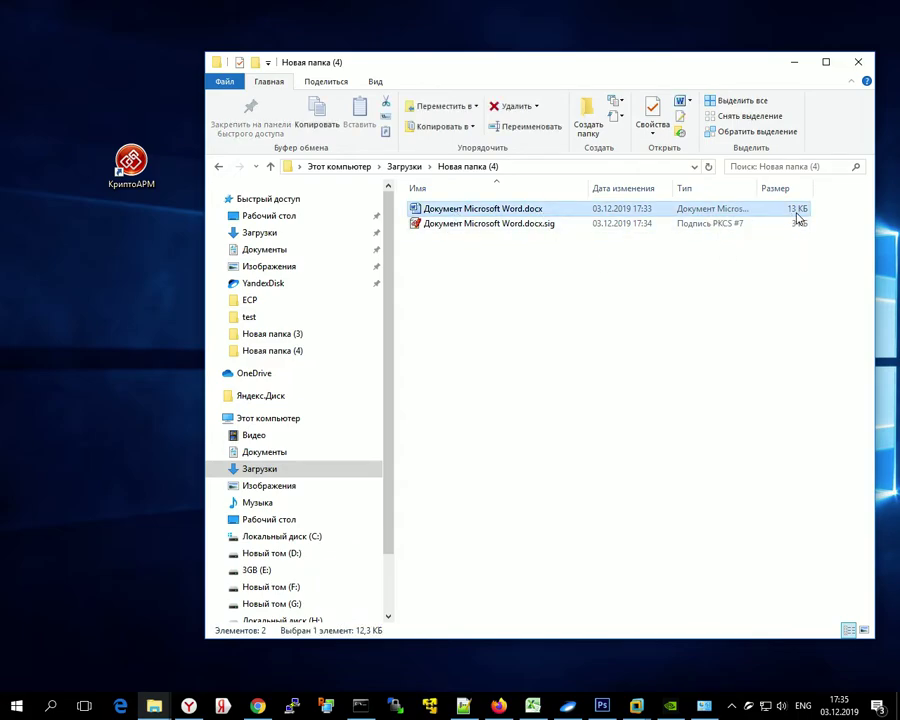
{"action": "left_click", "coordinate": [508, 225]}
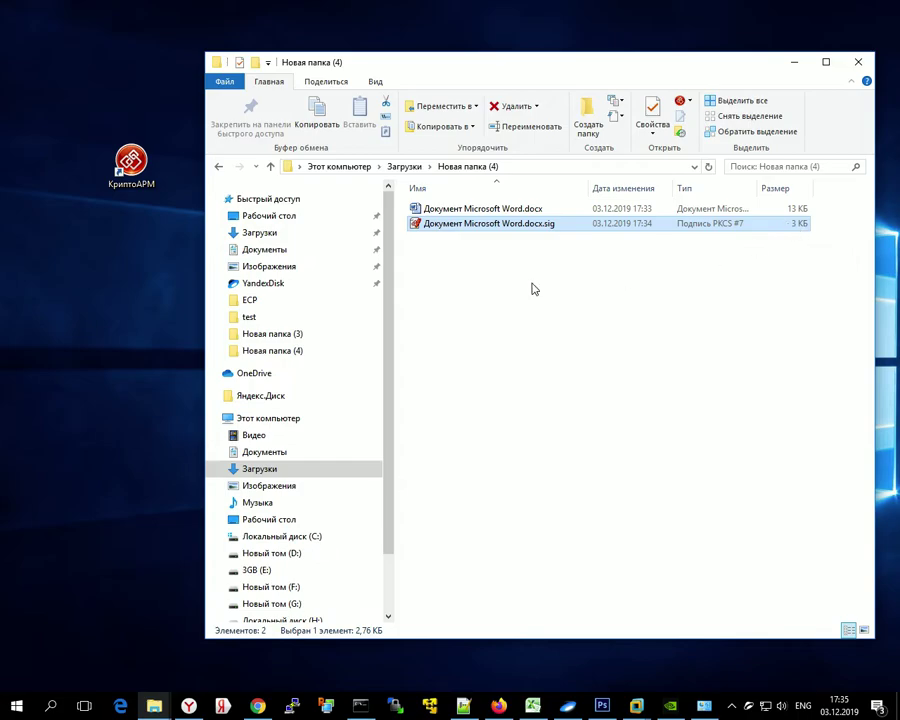
{"action": "double_click", "coordinate": [470, 209]}
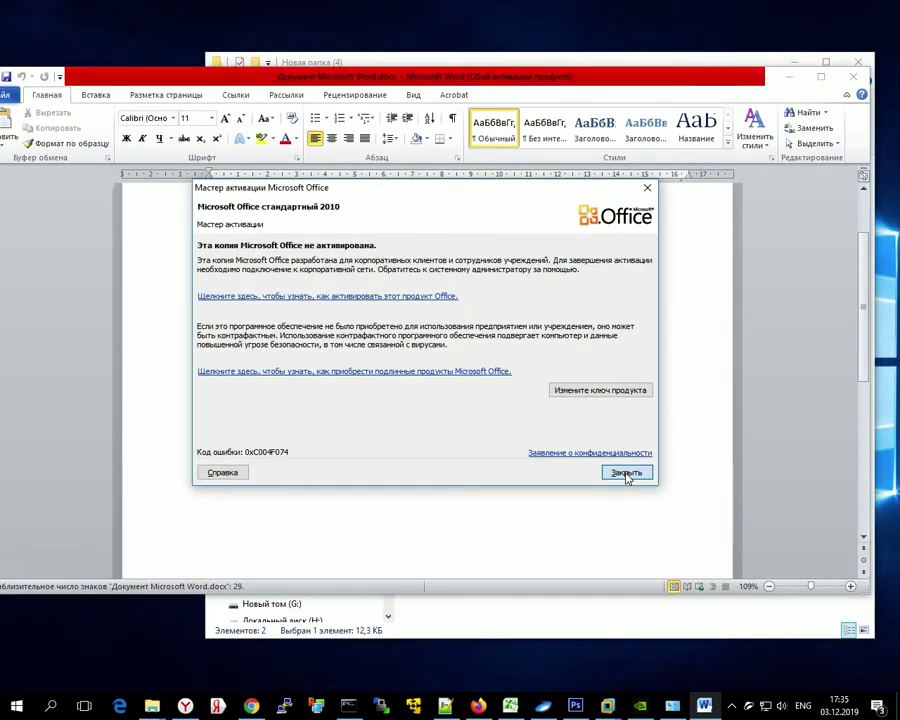
{"action": "left_click", "coordinate": [628, 473]}
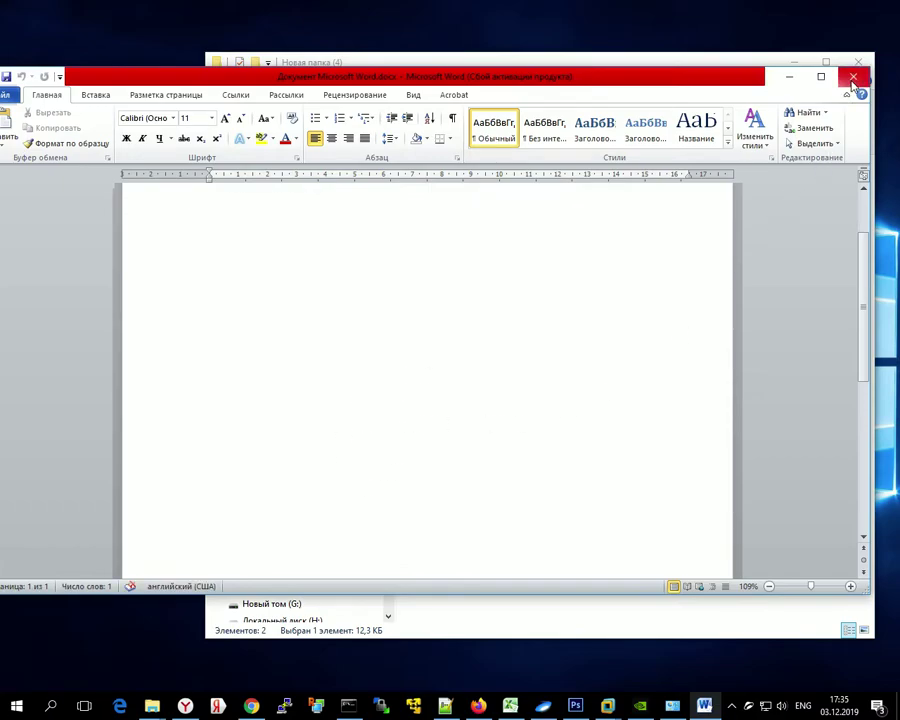
{"action": "left_click", "coordinate": [855, 76]}
{"action": "left_click", "coordinate": [452, 212]}
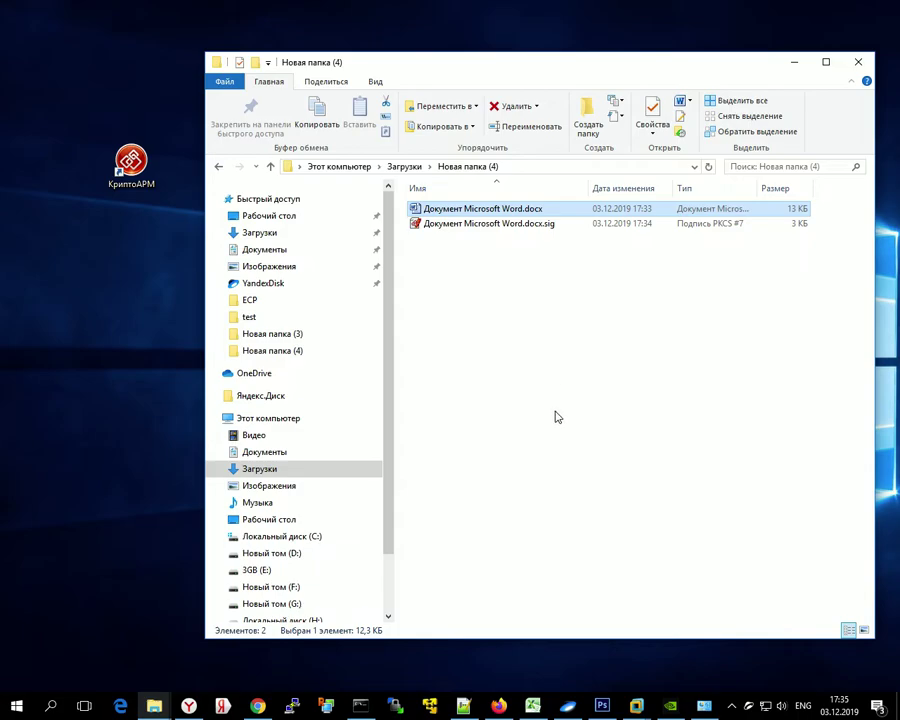
{"action": "left_click", "coordinate": [457, 224]}
{"action": "key", "text": "ctrl+a"}
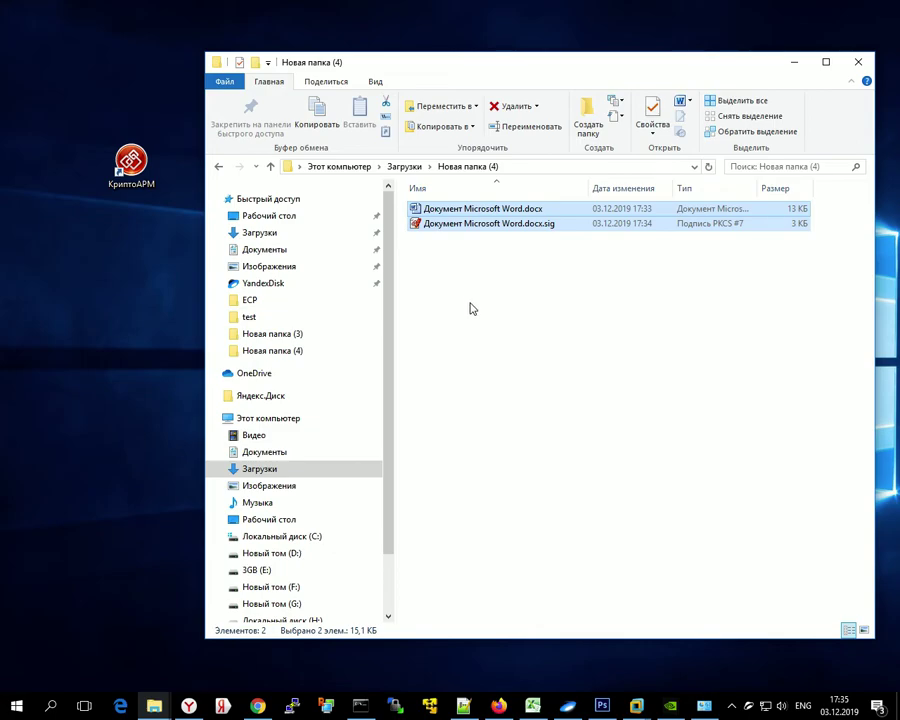
{"action": "left_click", "coordinate": [464, 228]}
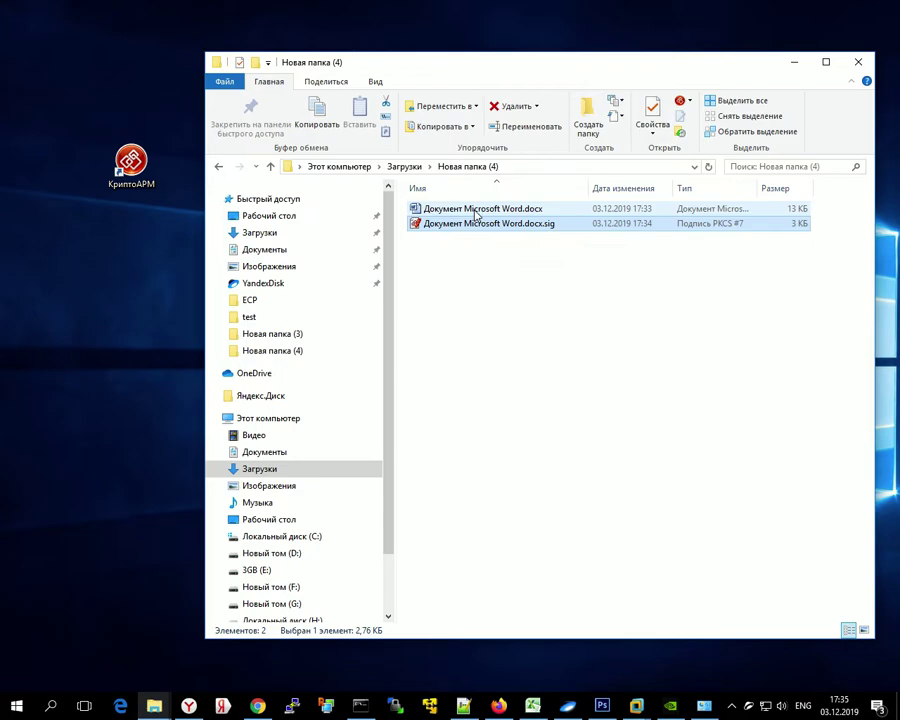
{"action": "left_click", "coordinate": [476, 211]}
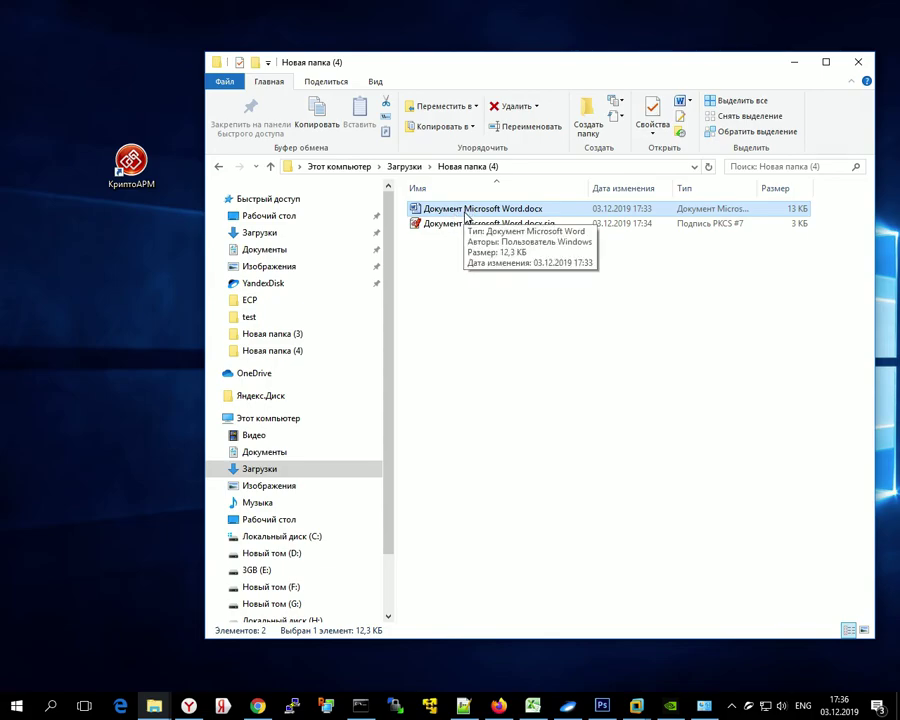
Compare the file sizes of the Word document and its .sig signature file in the folder.
{"action": "left_click", "coordinate": [480, 226]}
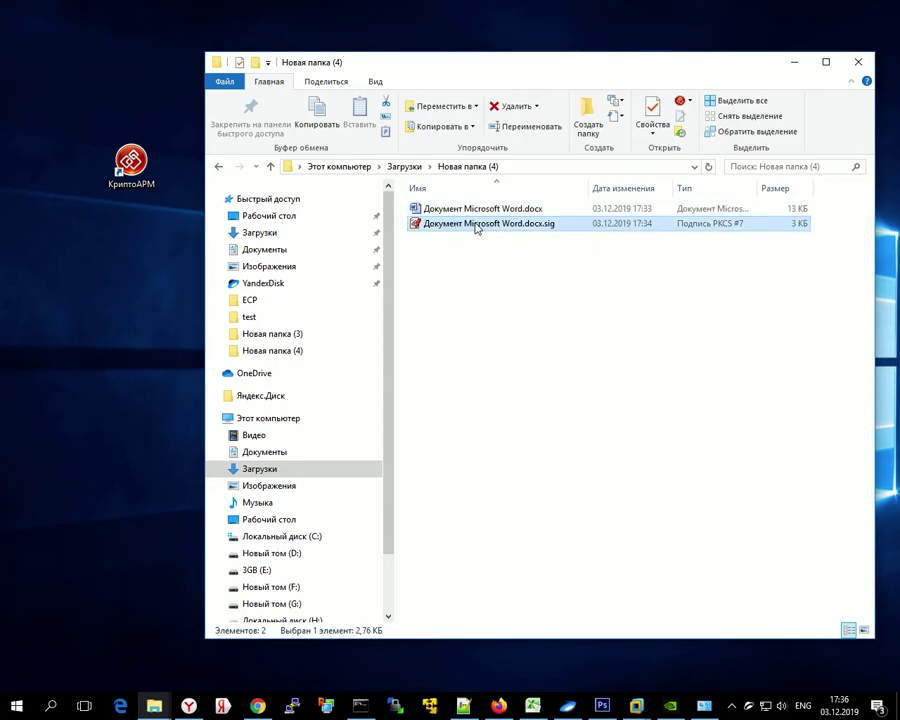
{"action": "mouse_move", "coordinate": [466, 229]}
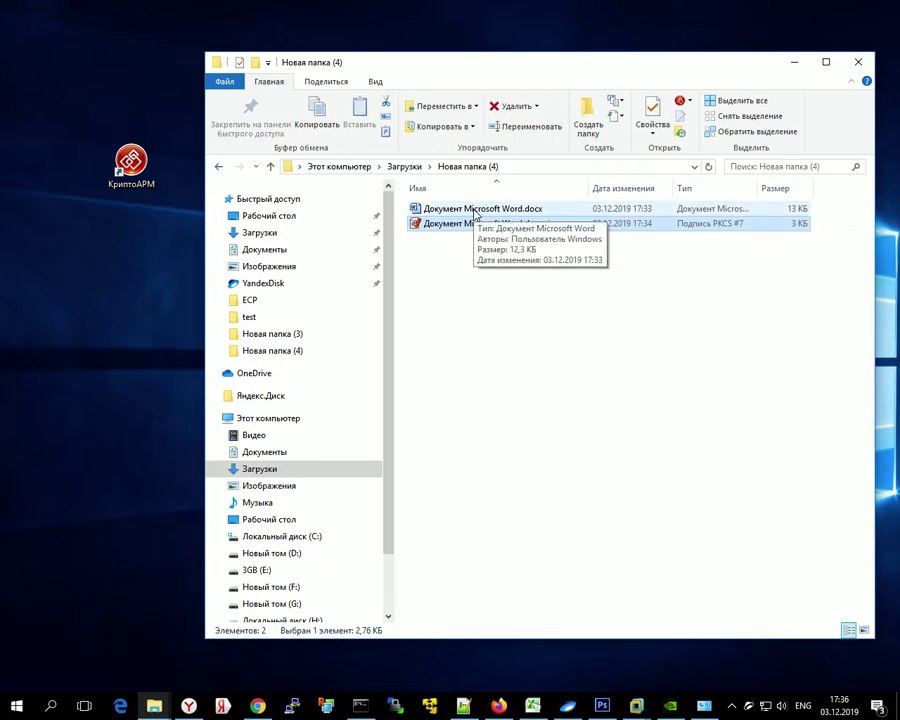
{"action": "left_click", "coordinate": [512, 392]}
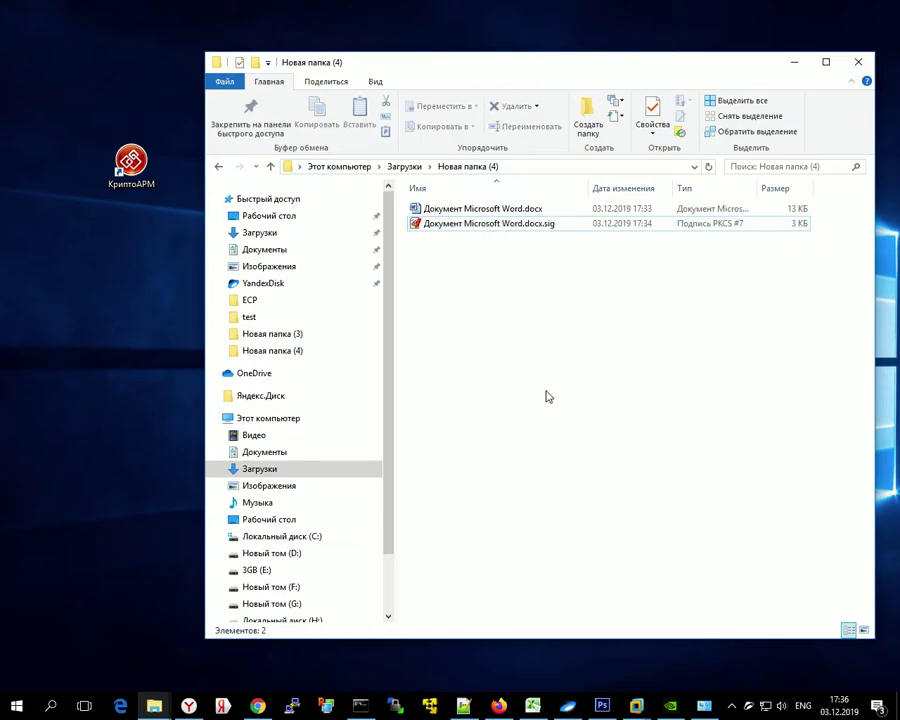
{"action": "left_click", "coordinate": [788, 228]}
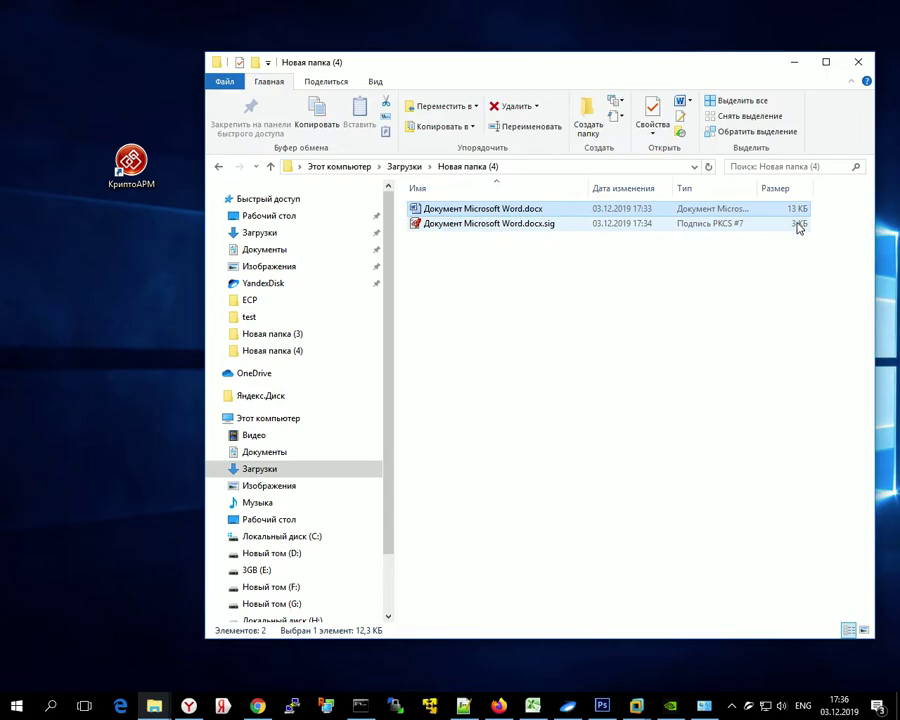
{"action": "left_click", "coordinate": [512, 339]}
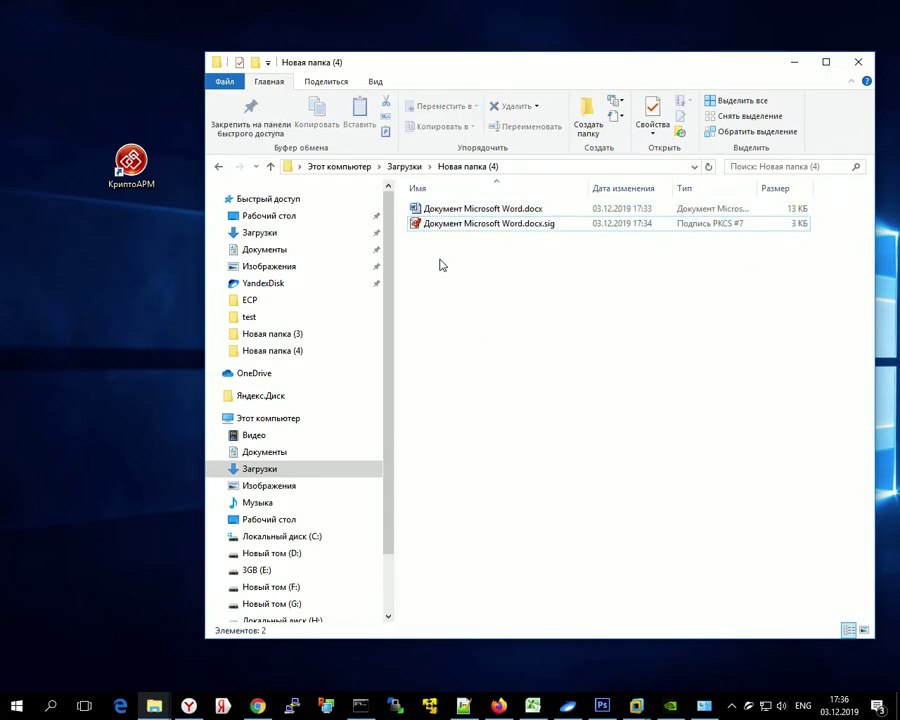
Start signing Документ Microsoft Word.docx with КриптоАРМ, accepting the file selection and output format, up to the signature parameters.
{"action": "left_click", "coordinate": [430, 209]}
{"action": "right_click", "coordinate": [432, 211]}
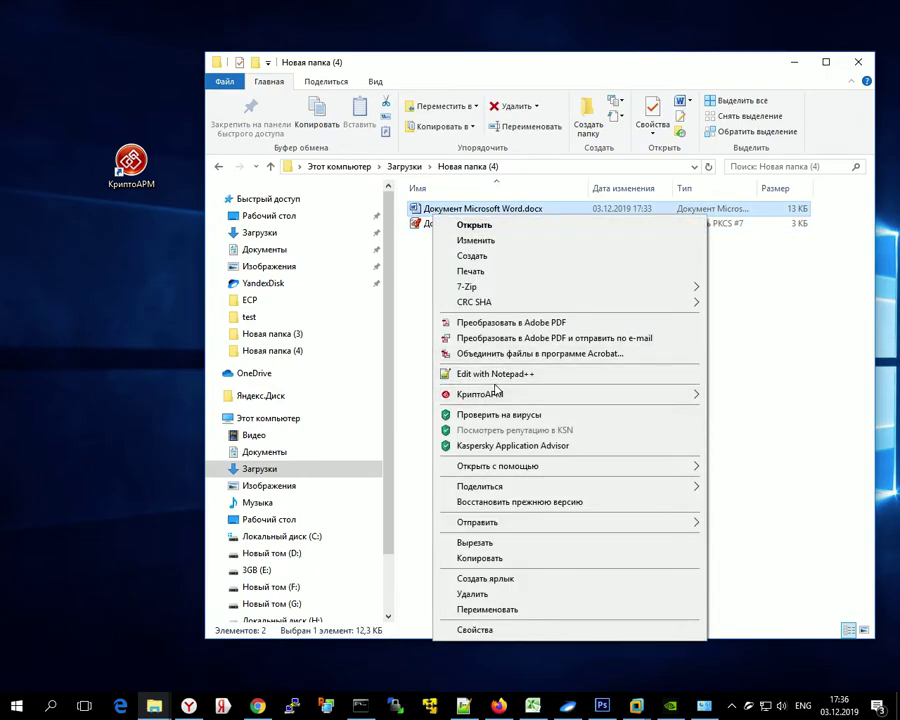
{"action": "mouse_move", "coordinate": [444, 394]}
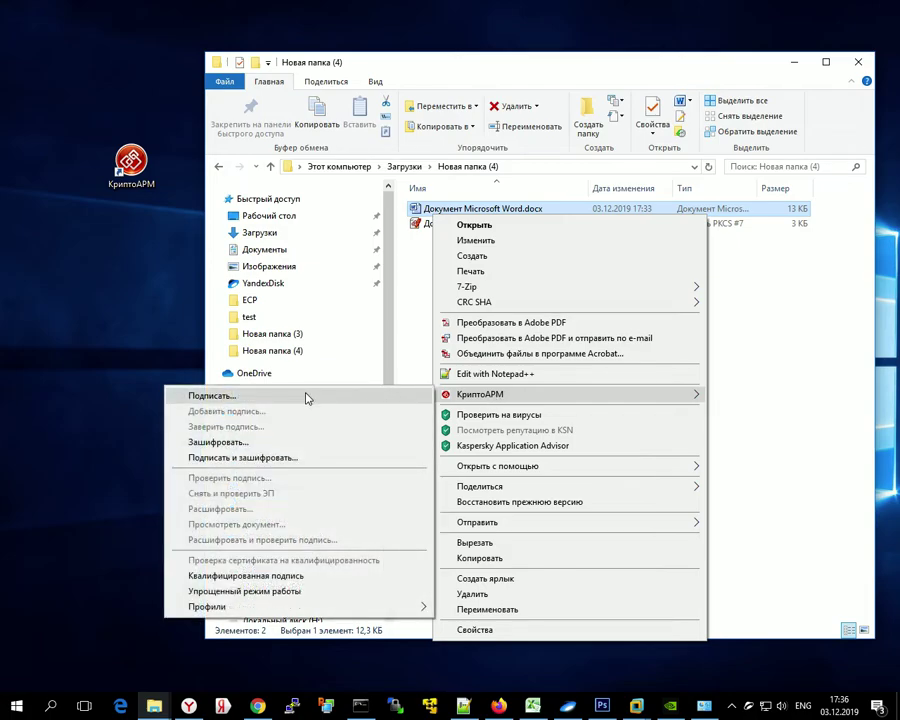
{"action": "left_click", "coordinate": [307, 396]}
{"action": "left_click", "coordinate": [508, 498]}
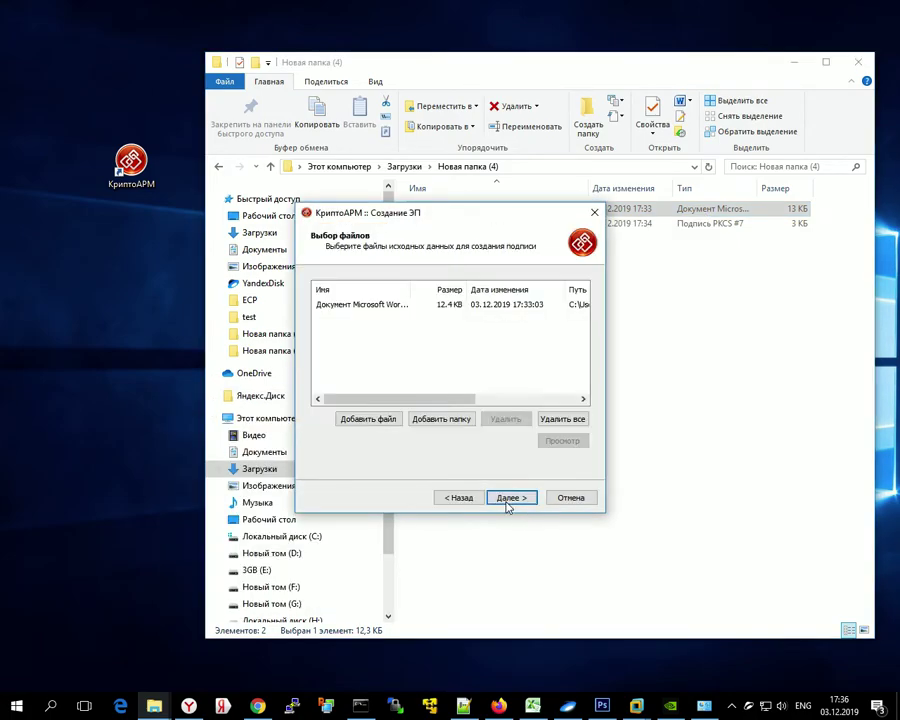
{"action": "left_click", "coordinate": [508, 500]}
{"action": "left_click", "coordinate": [507, 499]}
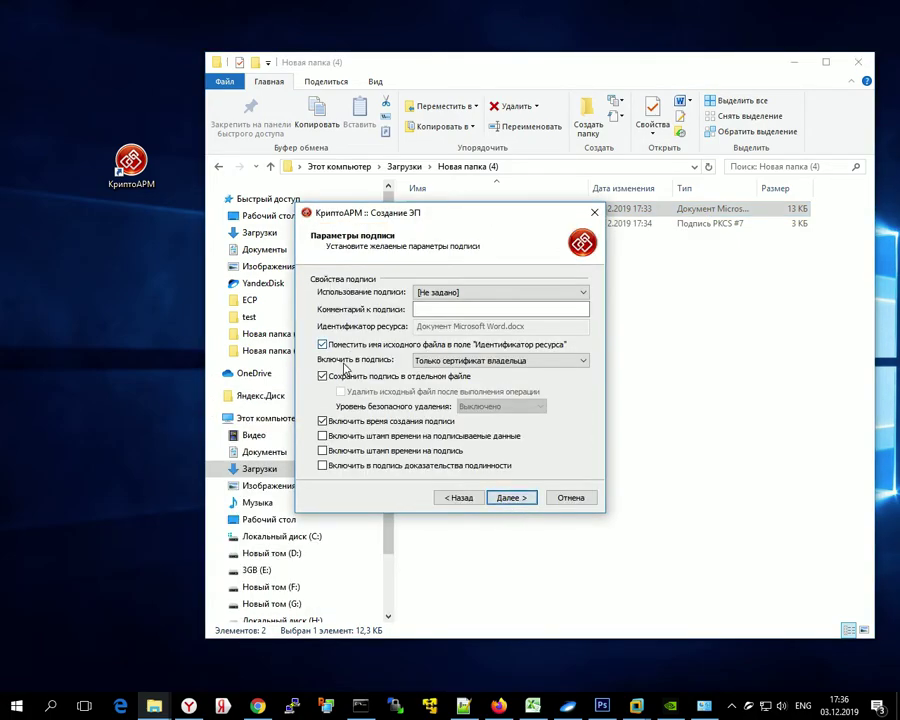
Turn off saving the signature in a separate file, set the signature usage to "Подписано", and accept the parameters.
{"action": "left_click", "coordinate": [323, 377]}
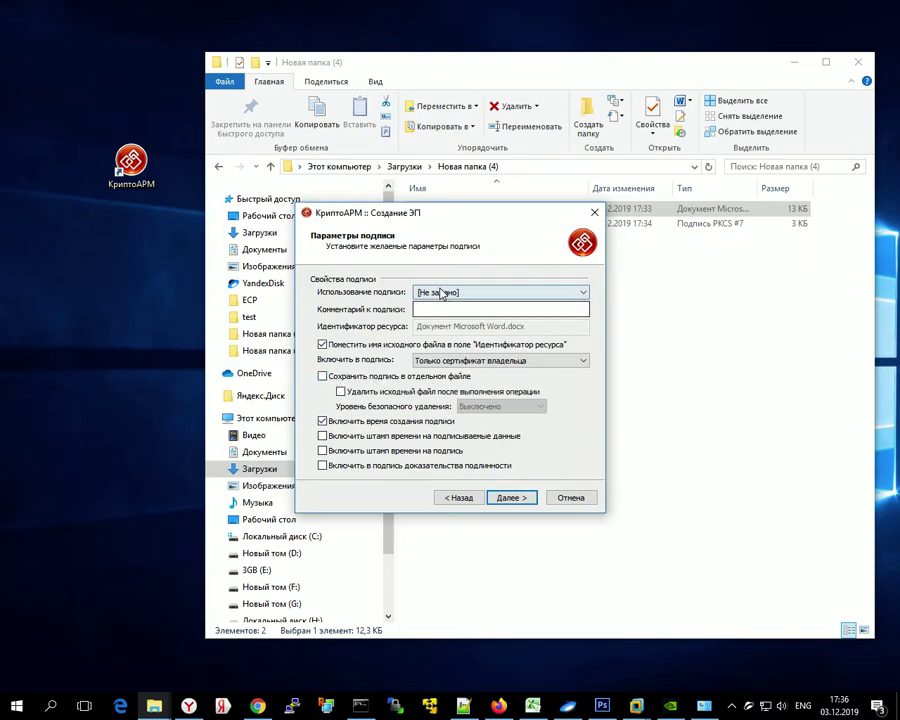
{"action": "left_click", "coordinate": [450, 292]}
{"action": "left_click", "coordinate": [437, 341]}
{"action": "left_click", "coordinate": [450, 292]}
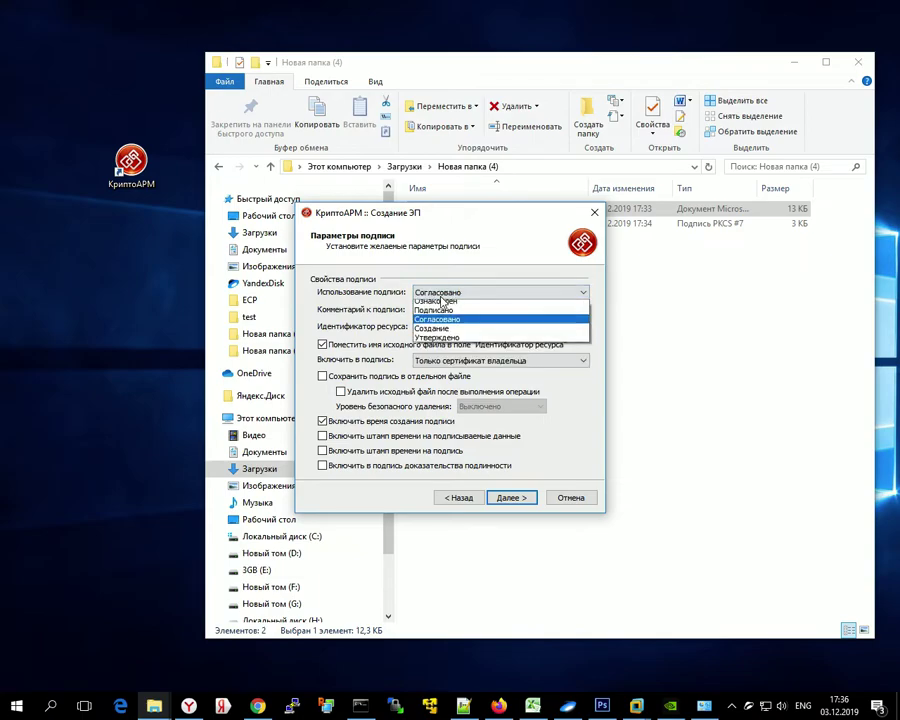
{"action": "left_click", "coordinate": [438, 332]}
{"action": "left_click", "coordinate": [509, 497]}
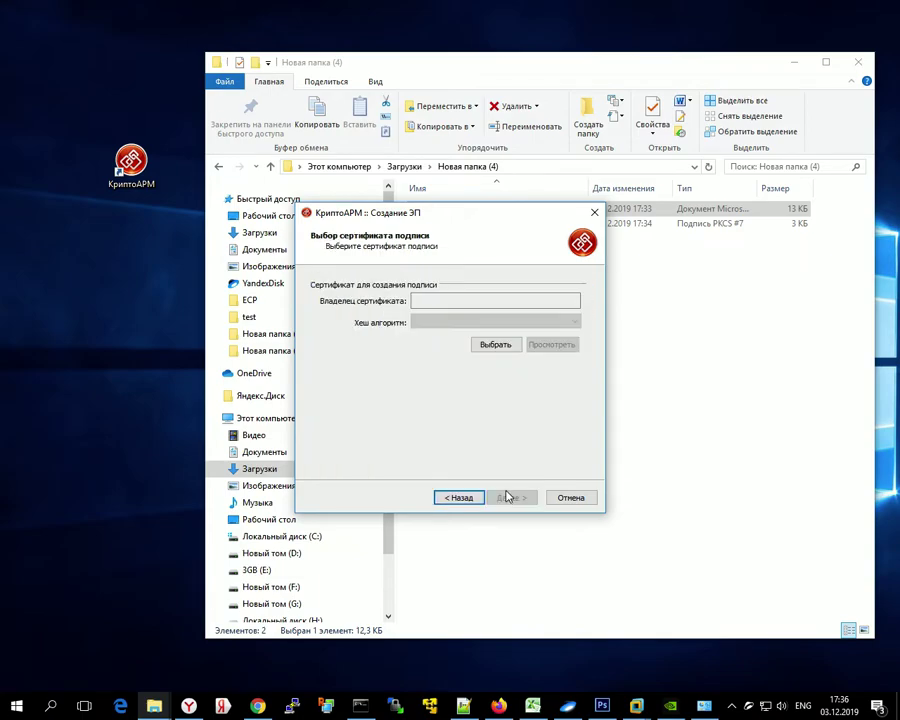
Choose the Test certificate from the personal certificate store and launch creation of the combined signature.
{"action": "left_click", "coordinate": [495, 344]}
{"action": "left_click", "coordinate": [364, 287]}
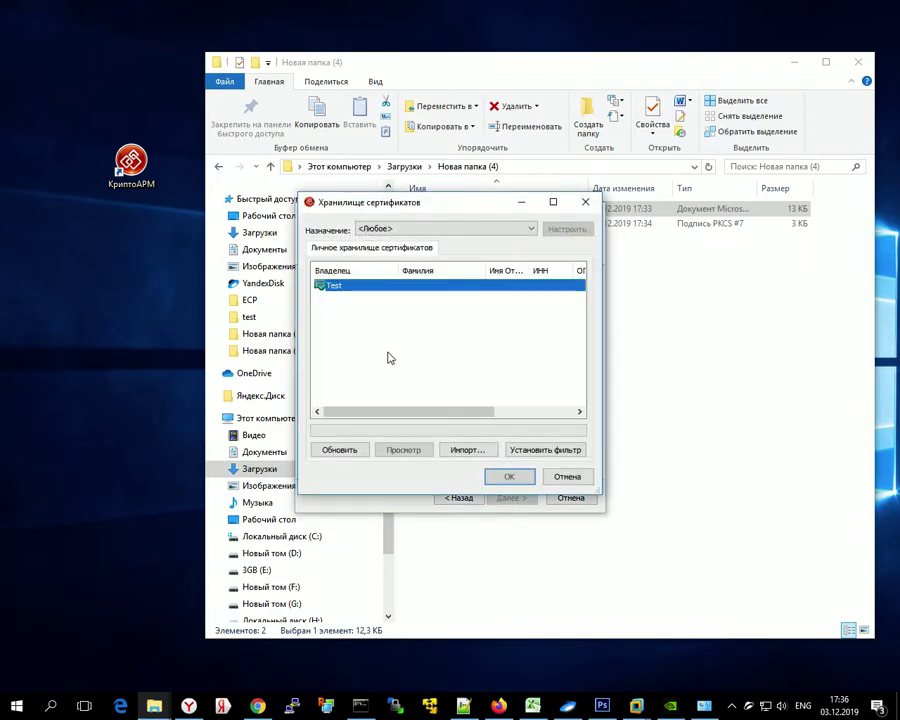
{"action": "left_click", "coordinate": [497, 478]}
{"action": "left_click", "coordinate": [510, 497]}
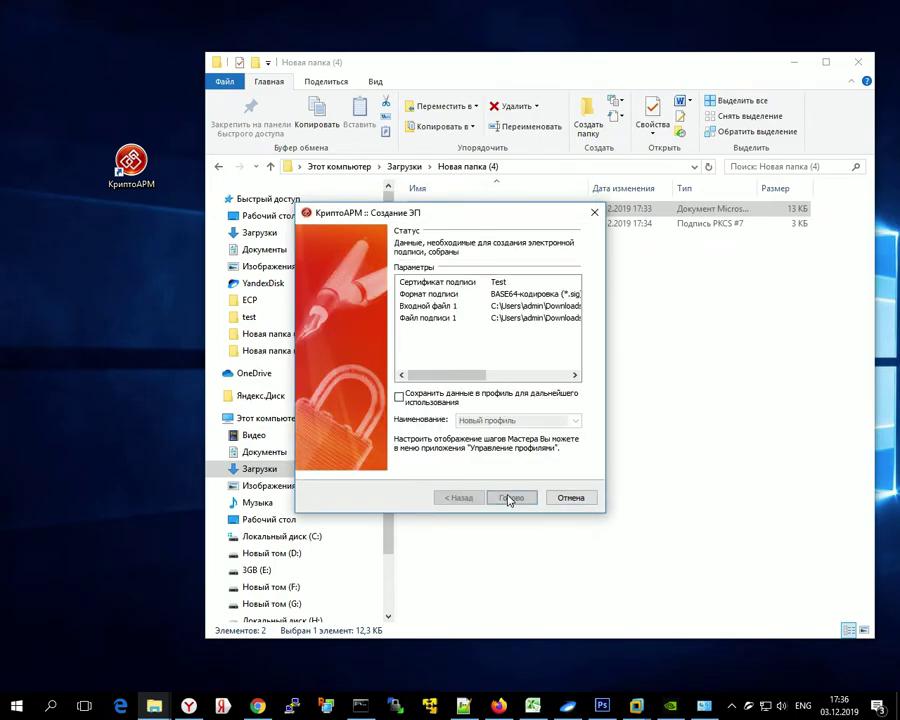
{"action": "left_click", "coordinate": [511, 498]}
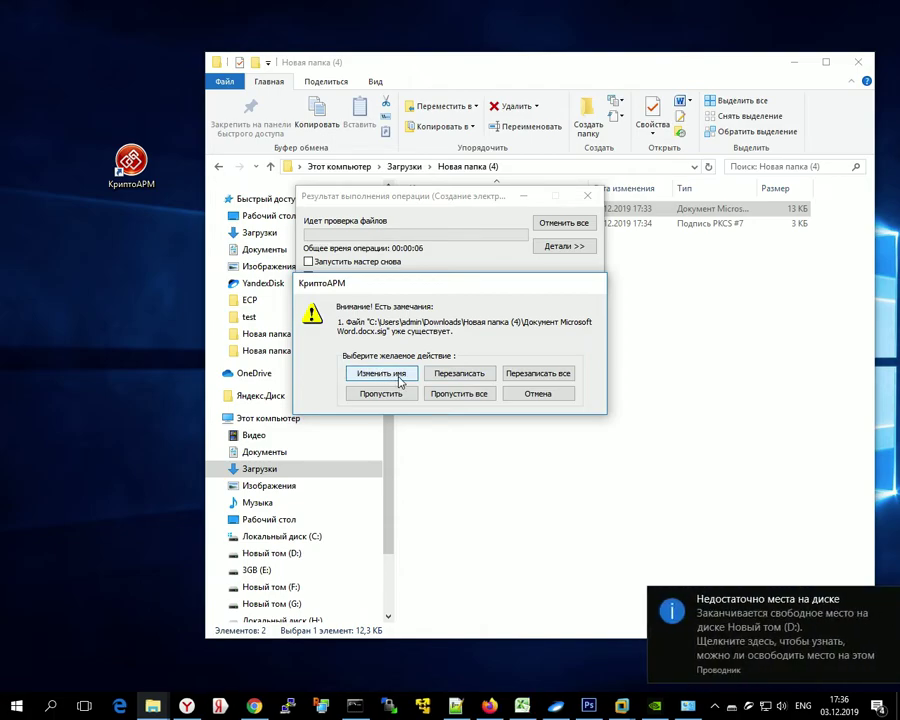
Save the signature under the new name "Документ Microsoft Word.docx.docx1.sig" instead of overwriting the existing file, and close the result window.
{"action": "left_click", "coordinate": [395, 374]}
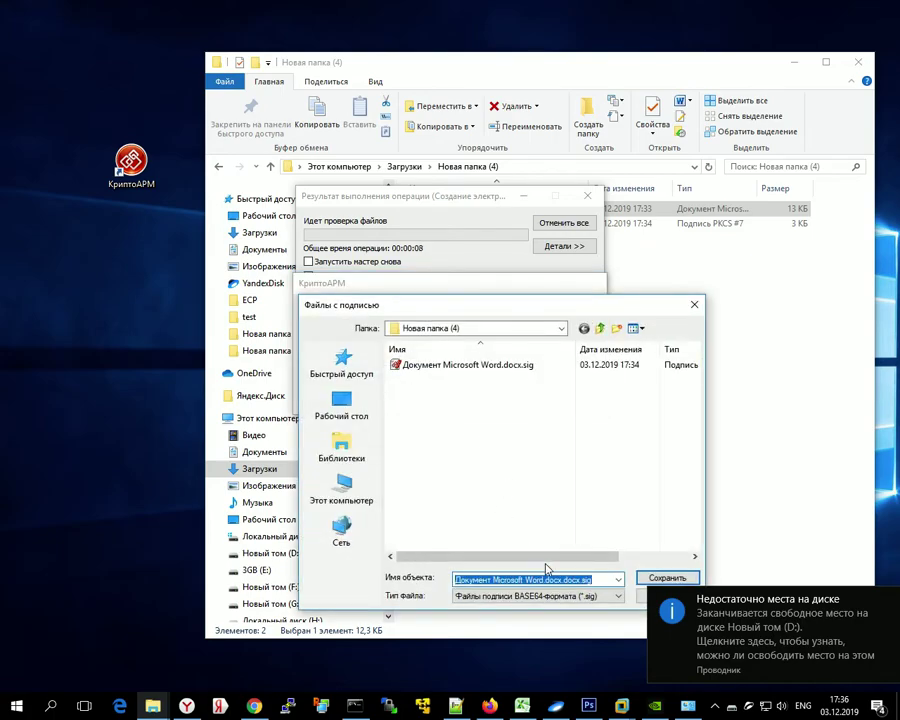
{"action": "left_click", "coordinate": [579, 581]}
{"action": "type", "text": "1"}
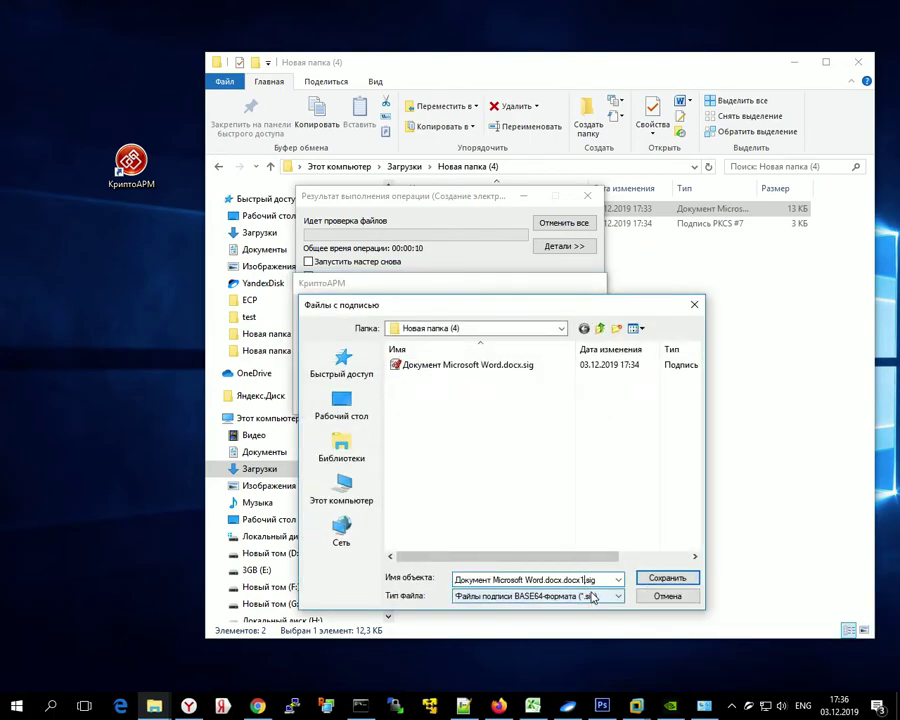
{"action": "left_click", "coordinate": [655, 580]}
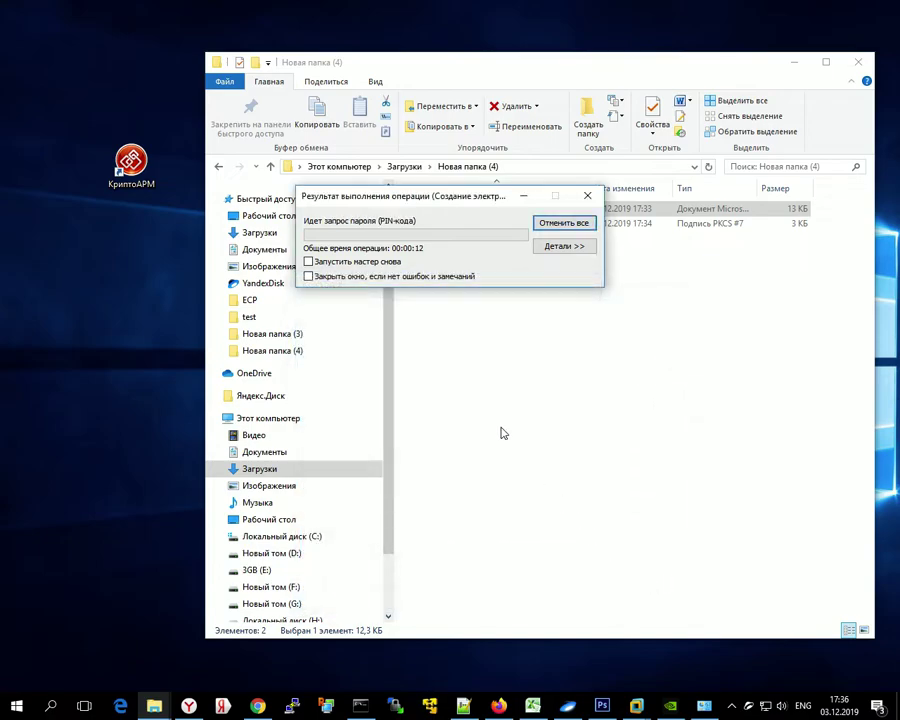
{"action": "left_click", "coordinate": [564, 223]}
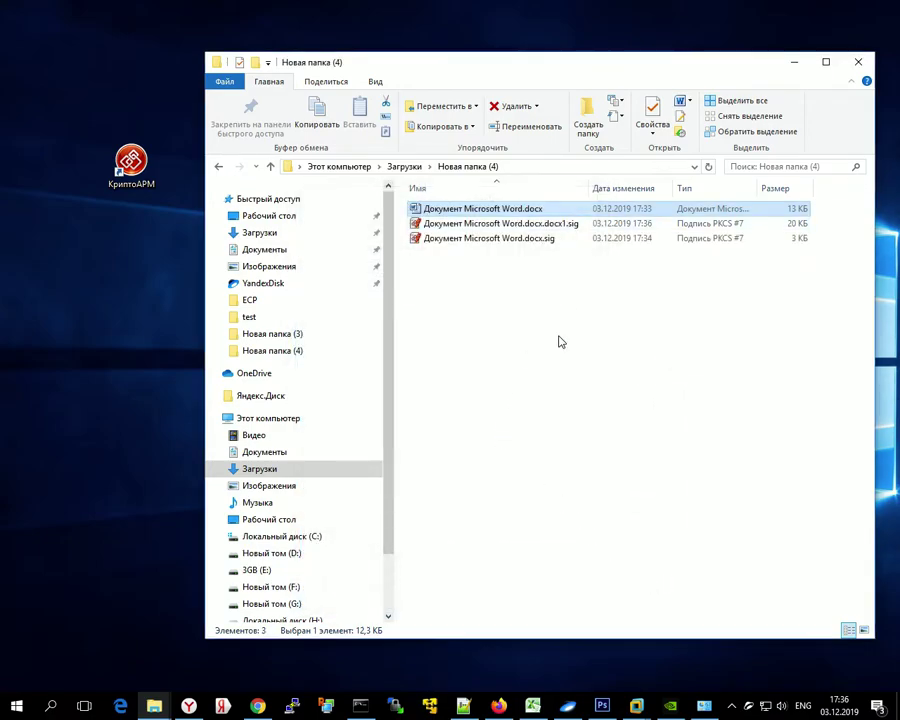
Compare the size of the combined signature file with the original Word document and the detached .sig file.
{"action": "left_click", "coordinate": [500, 224]}
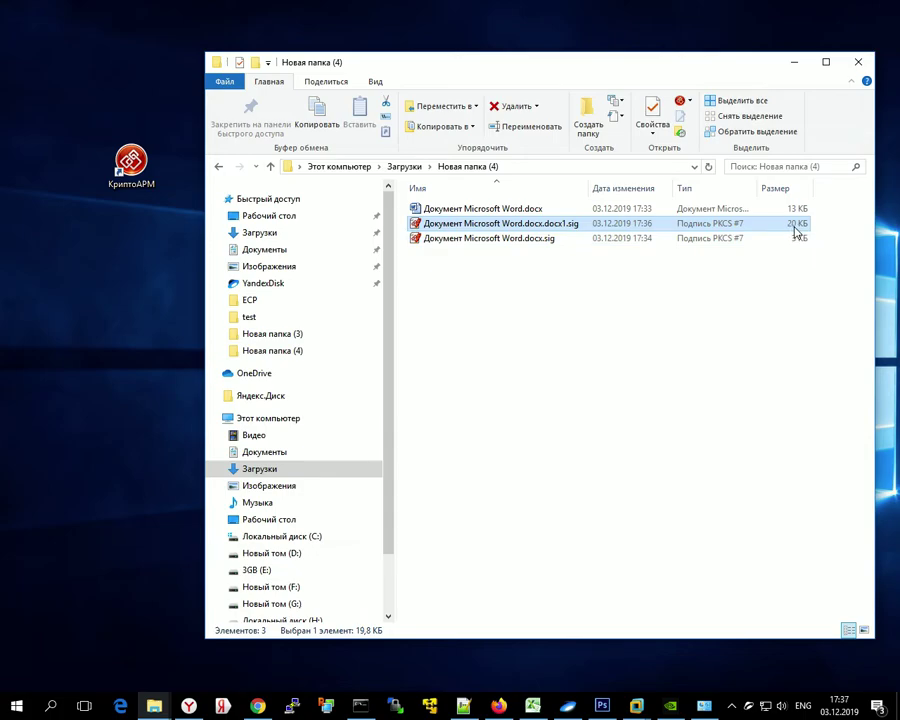
{"action": "left_click", "coordinate": [466, 208]}
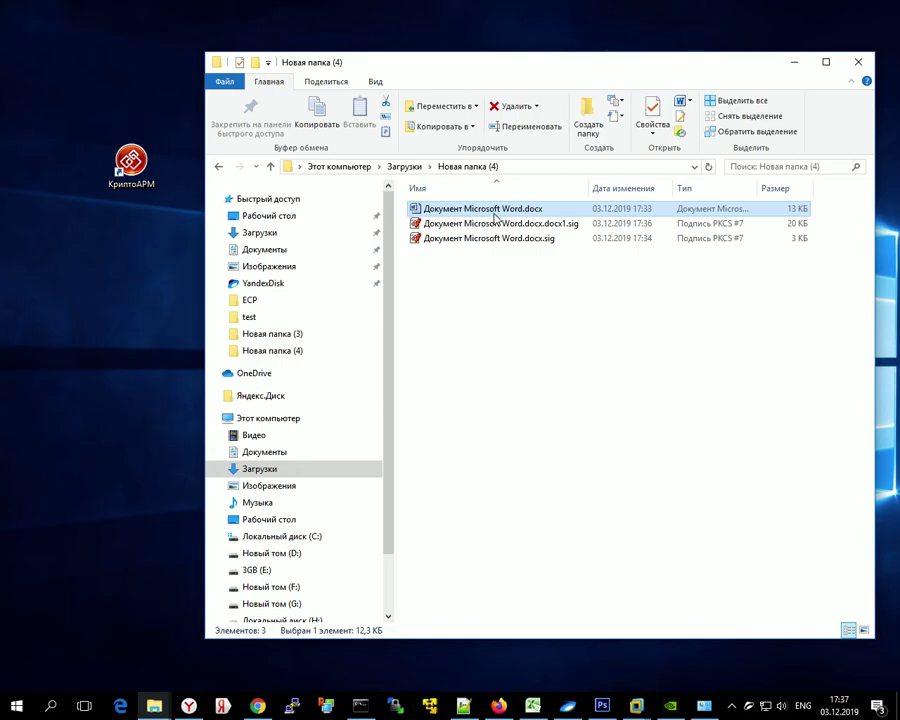
{"action": "left_click", "coordinate": [494, 239]}
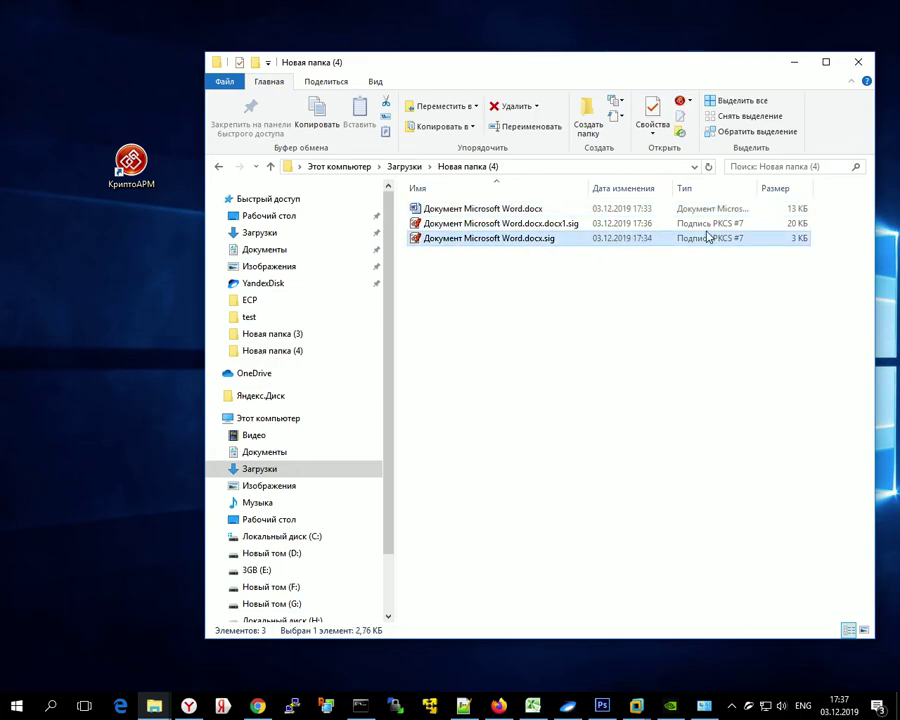
{"action": "left_click", "coordinate": [780, 226]}
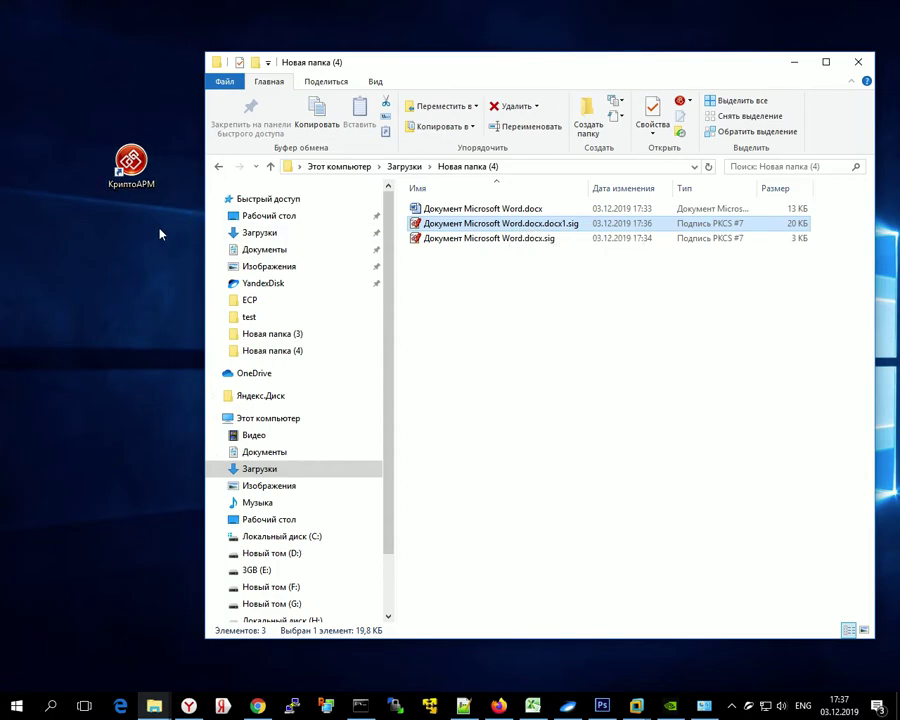
{"action": "left_click", "coordinate": [163, 268]}
{"action": "left_click", "coordinate": [249, 300]}
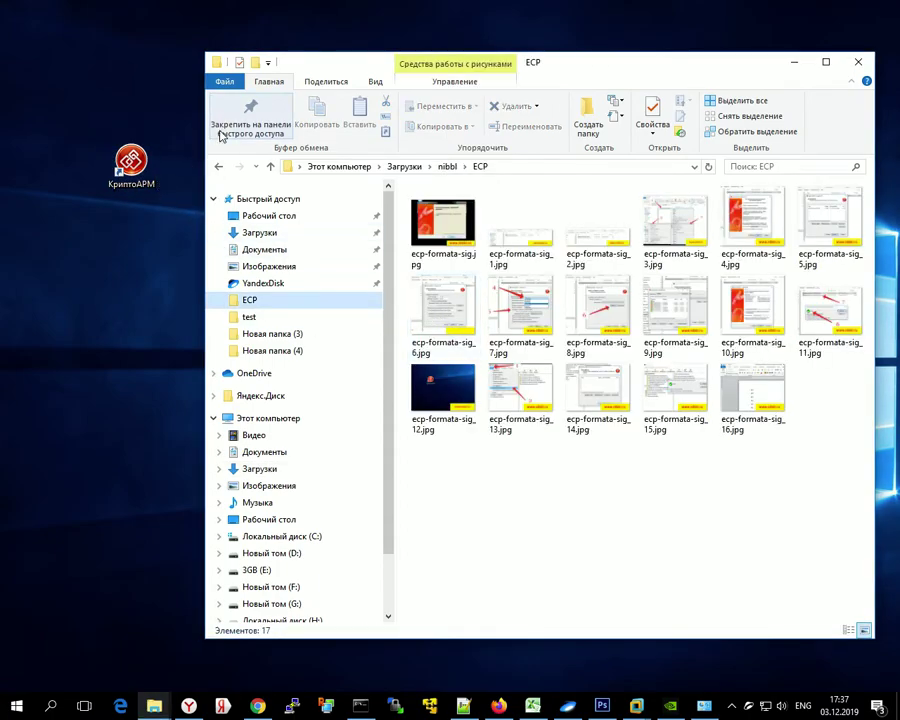
{"action": "left_click", "coordinate": [220, 168]}
{"action": "left_click", "coordinate": [464, 295]}
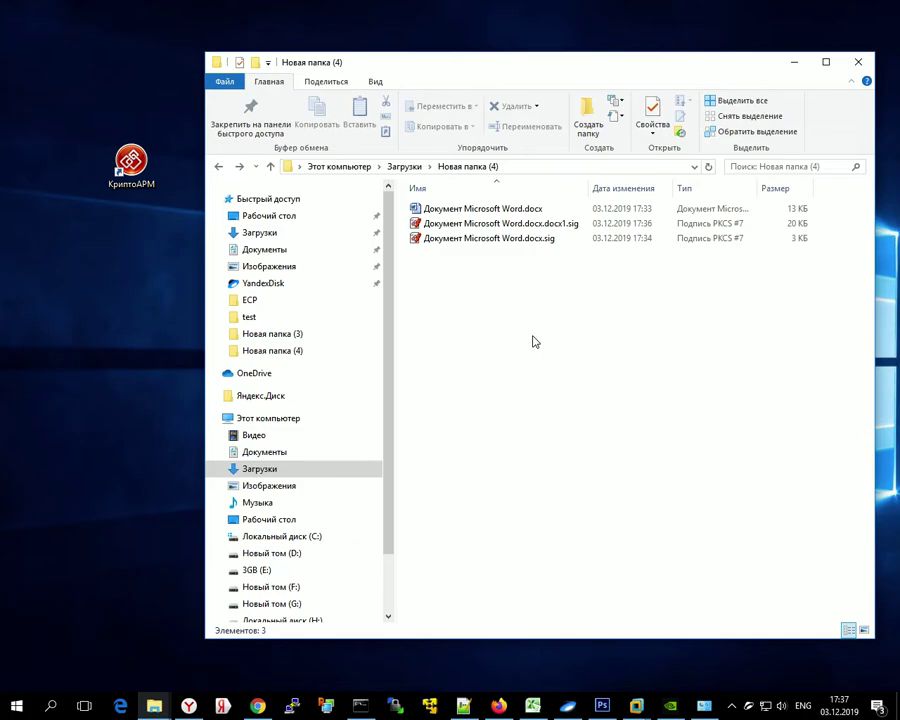
Open Документ Microsoft Word.docx in Word to view its text, and close it again.
{"action": "left_click", "coordinate": [499, 240]}
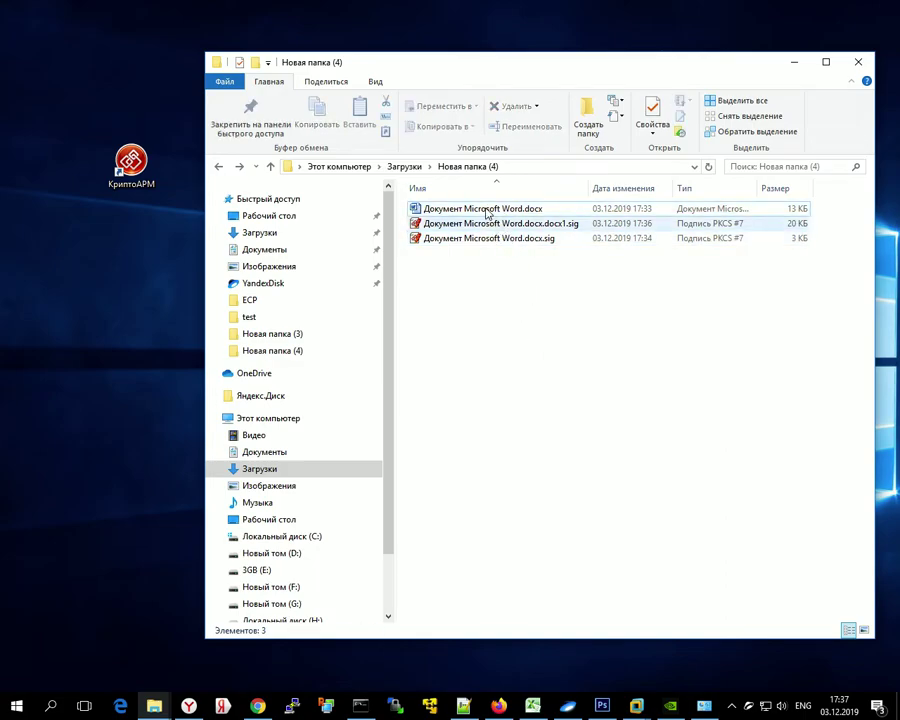
{"action": "double_click", "coordinate": [486, 210]}
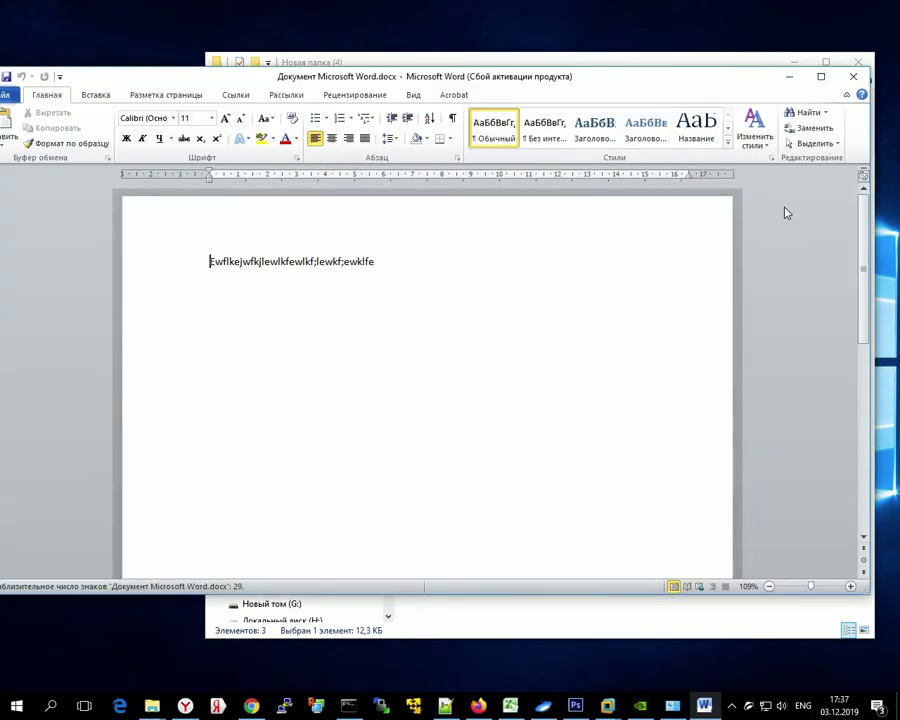
{"action": "key", "text": "Escape"}
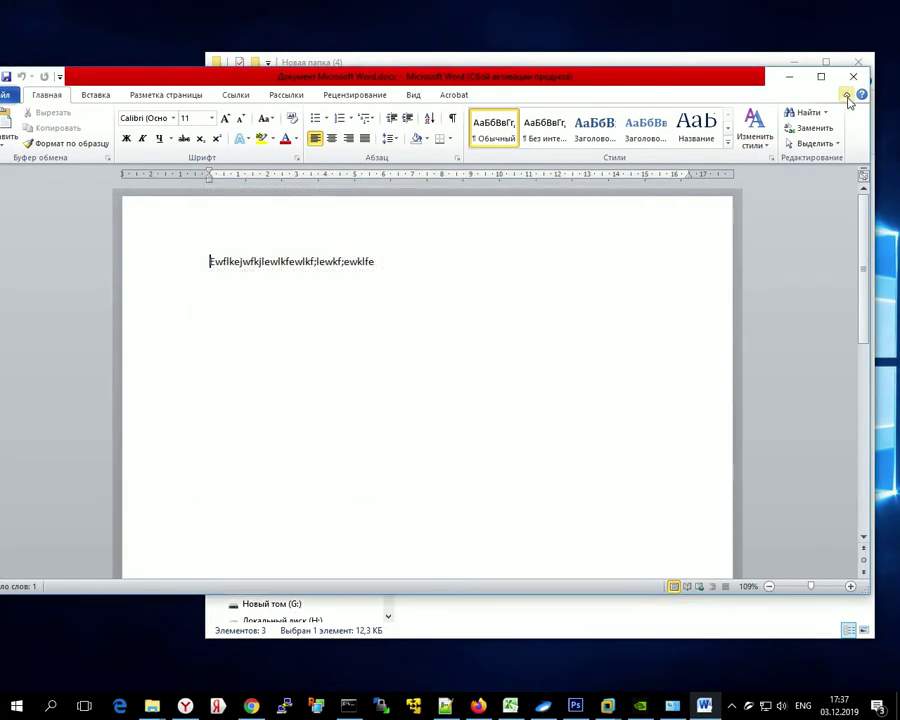
{"action": "left_click", "coordinate": [853, 77]}
Examine the combined signature file Документ Microsoft Word.docx.docx1.sig alongside the detached .sig file in the folder.
{"action": "left_click", "coordinate": [490, 224]}
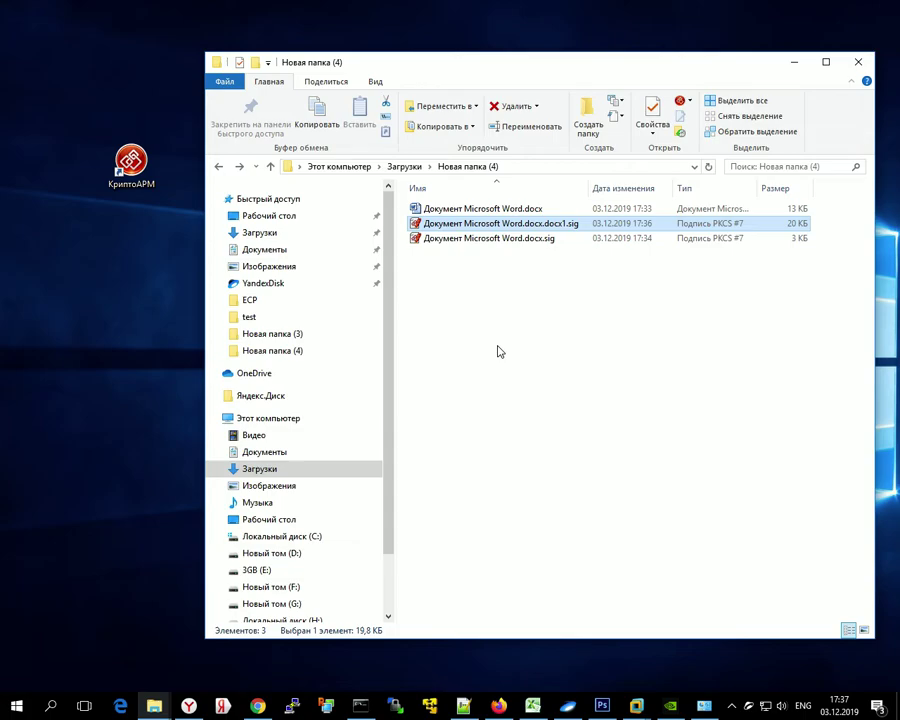
{"action": "left_click", "coordinate": [524, 226]}
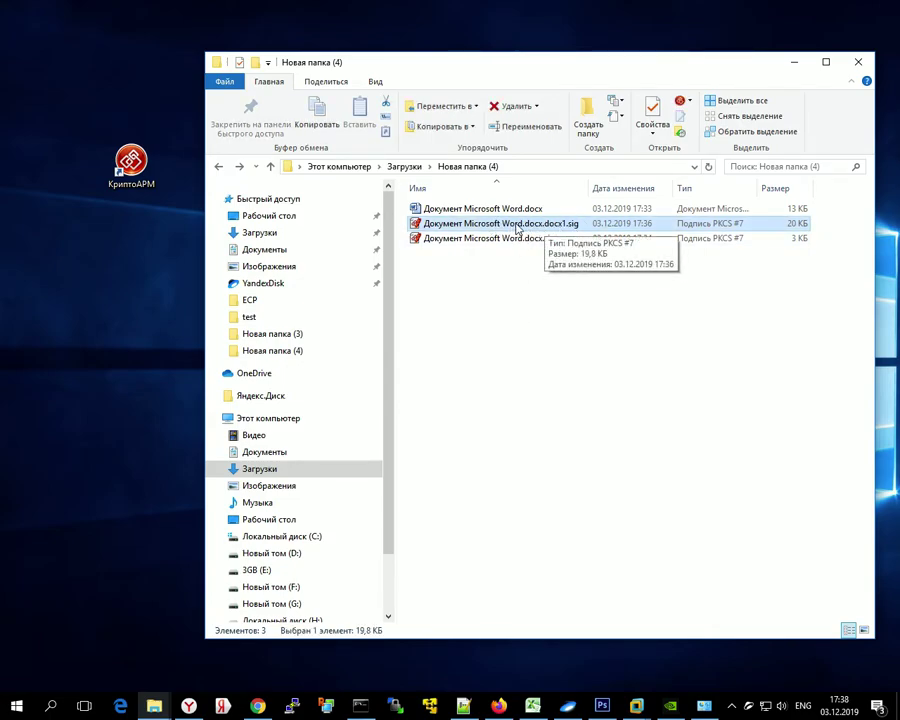
{"action": "left_click", "coordinate": [474, 311]}
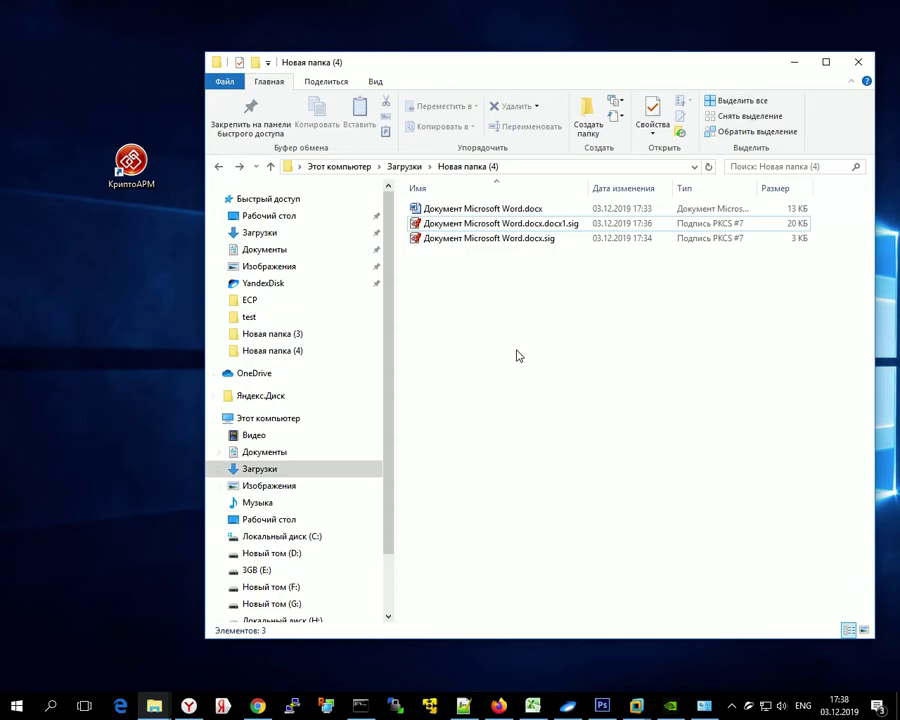
{"action": "left_click", "coordinate": [508, 224]}
{"action": "left_click", "coordinate": [428, 372]}
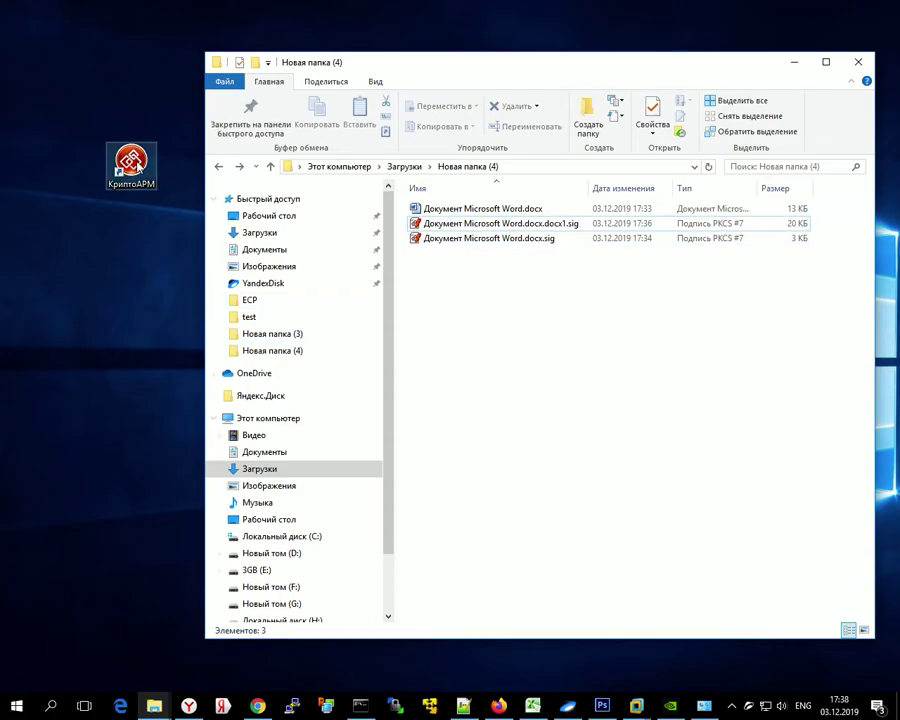
{"action": "left_click", "coordinate": [132, 172]}
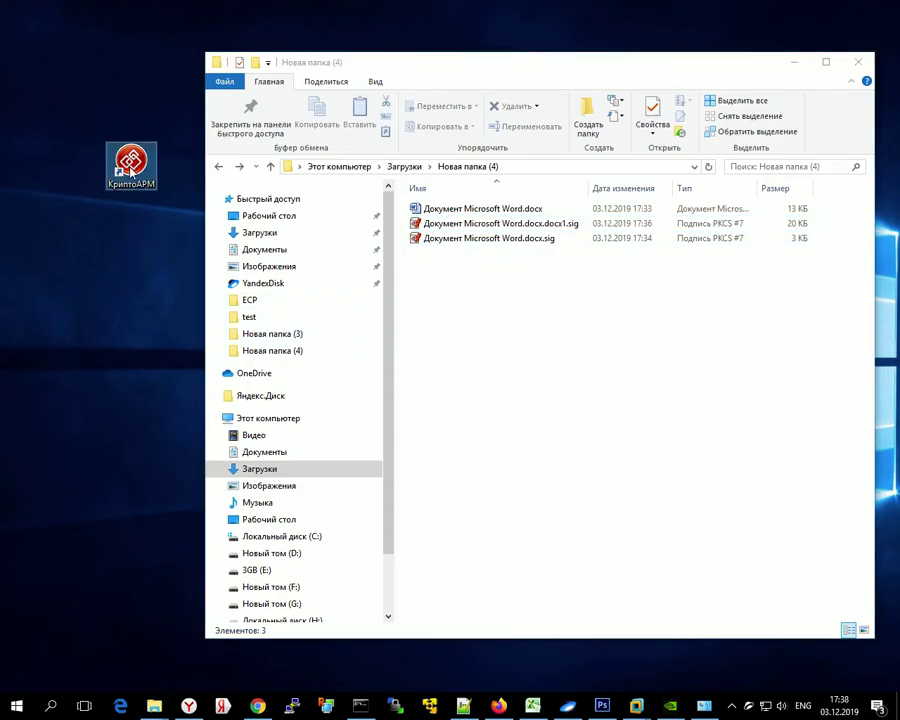
{"action": "left_click", "coordinate": [496, 242]}
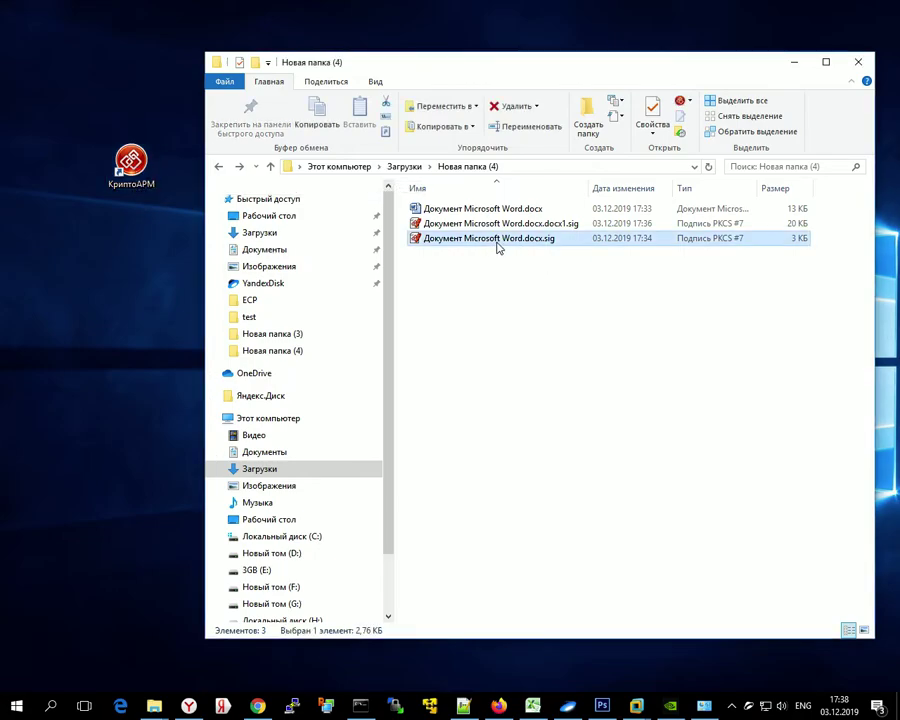
{"action": "left_click", "coordinate": [505, 225]}
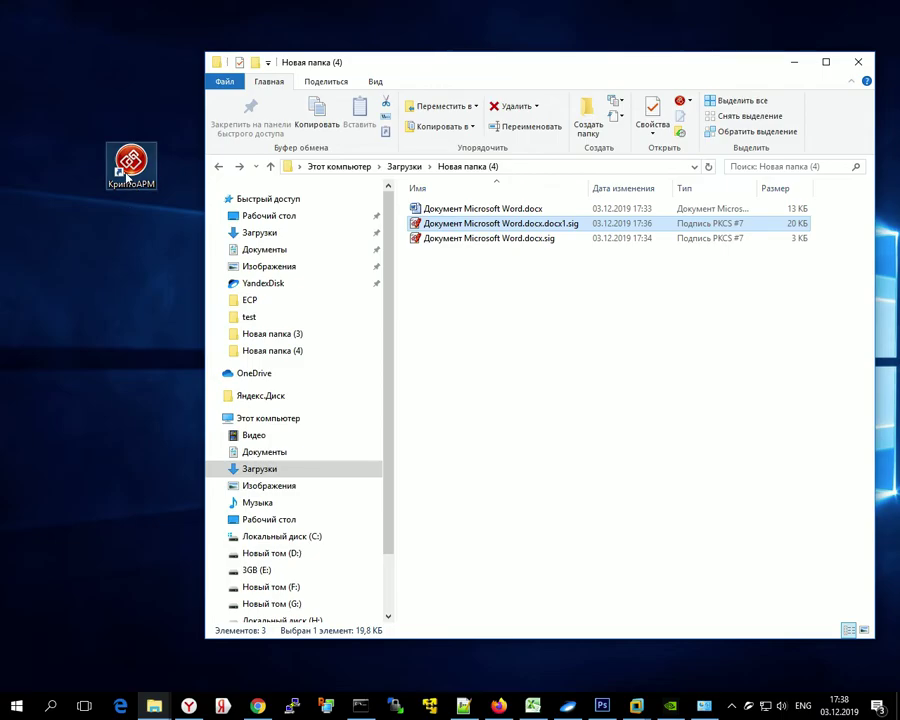
Launch КриптоАРМ, place its window beside the folder, and start the document viewing wizard up to its file selection.
{"action": "double_click", "coordinate": [128, 176]}
{"action": "mouse_move", "coordinate": [304, 92]}
{"action": "left_mouse_down"}
{"action": "mouse_move", "coordinate": [248, 184]}
{"action": "mouse_move", "coordinate": [237, 281]}
{"action": "mouse_move", "coordinate": [215, 227]}
{"action": "mouse_move", "coordinate": [221, 203]}
{"action": "mouse_move", "coordinate": [203, 191]}
{"action": "mouse_move", "coordinate": [199, 216]}
{"action": "mouse_move", "coordinate": [236, 210]}
{"action": "mouse_move", "coordinate": [212, 195]}
{"action": "left_mouse_up"}
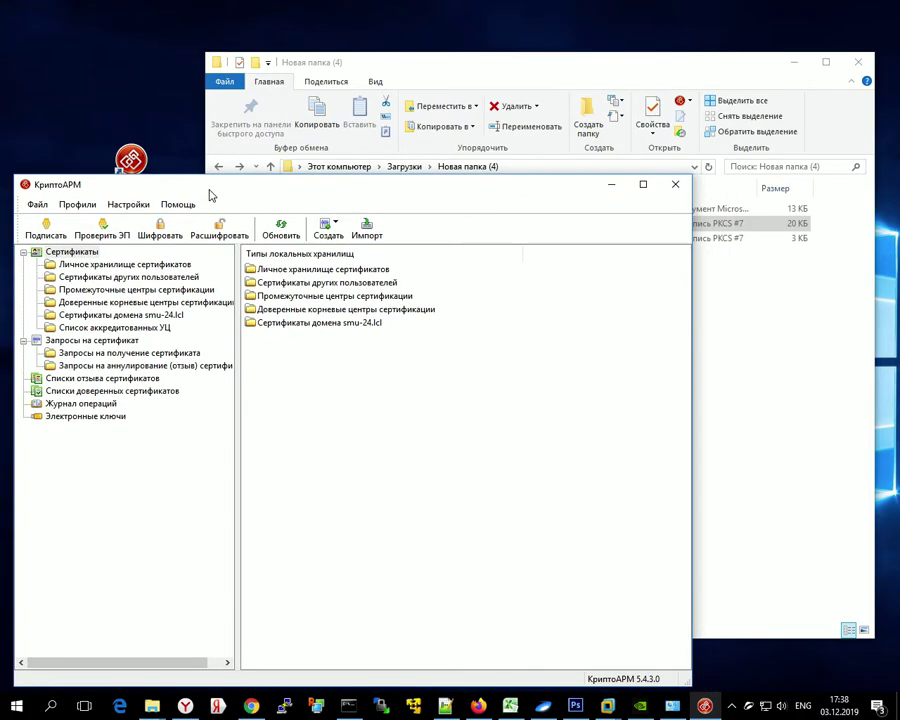
{"action": "left_click", "coordinate": [37, 204]}
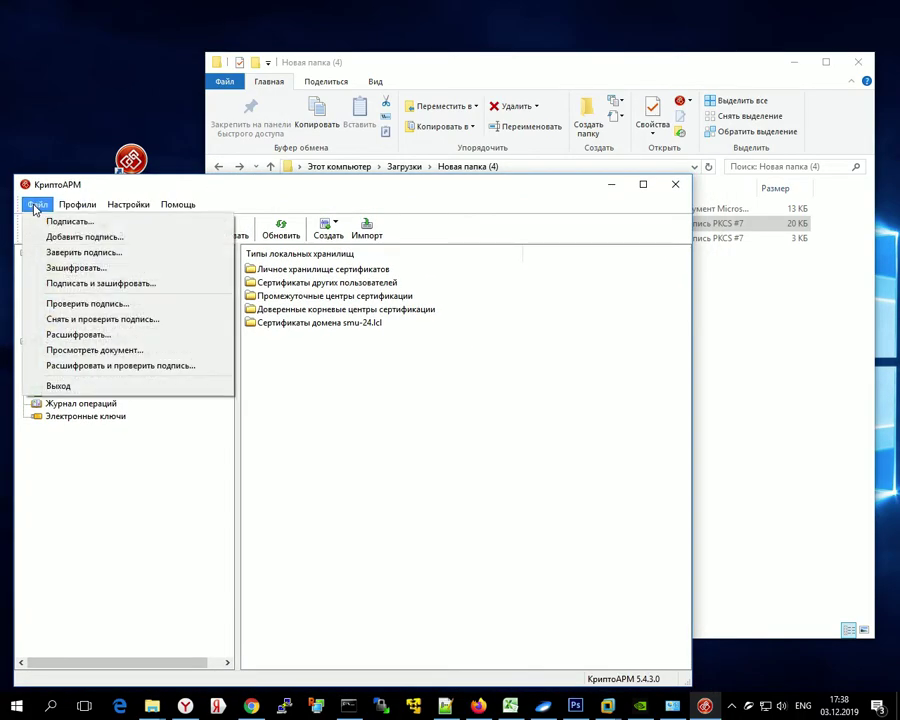
{"action": "left_click", "coordinate": [101, 351]}
{"action": "left_click", "coordinate": [503, 487]}
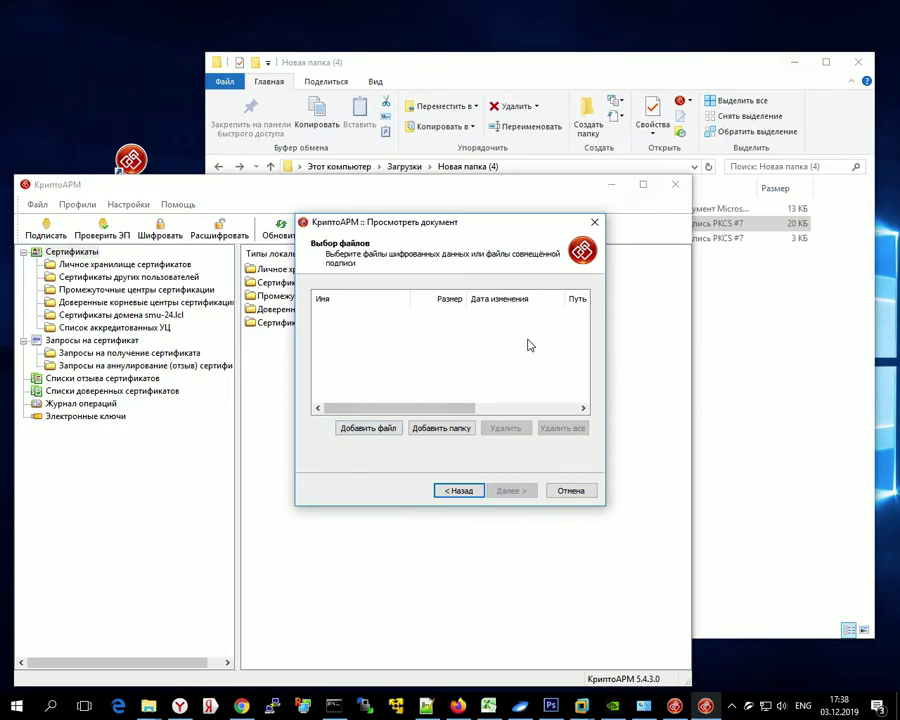
Add the combined signature file Документ Microsoft Word.docx.docx1.sig from Новая папка (4) to the viewing wizard.
{"action": "left_click", "coordinate": [386, 432]}
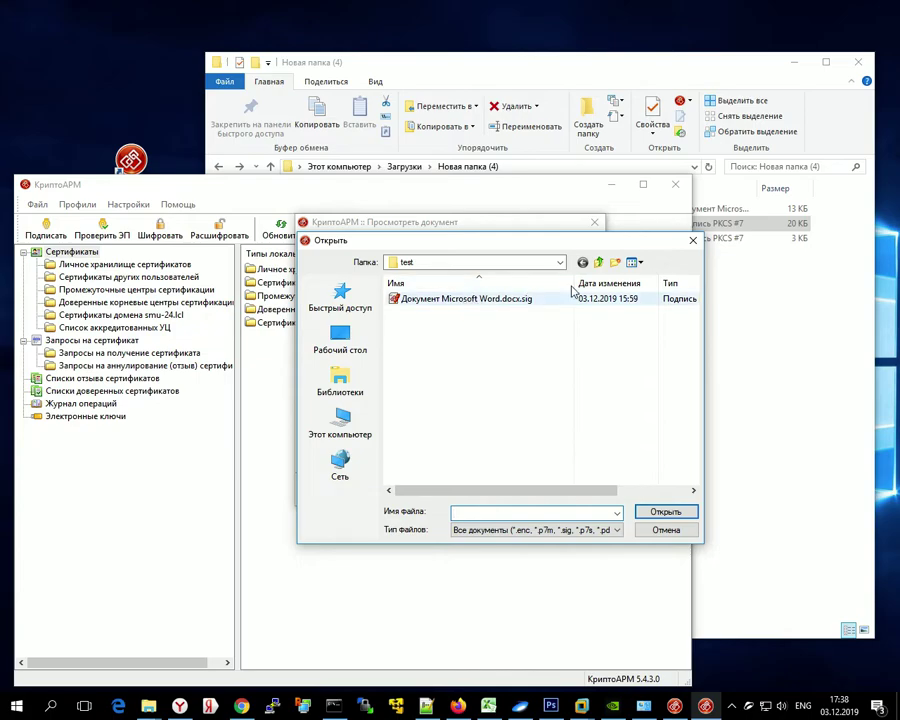
{"action": "left_click", "coordinate": [561, 263]}
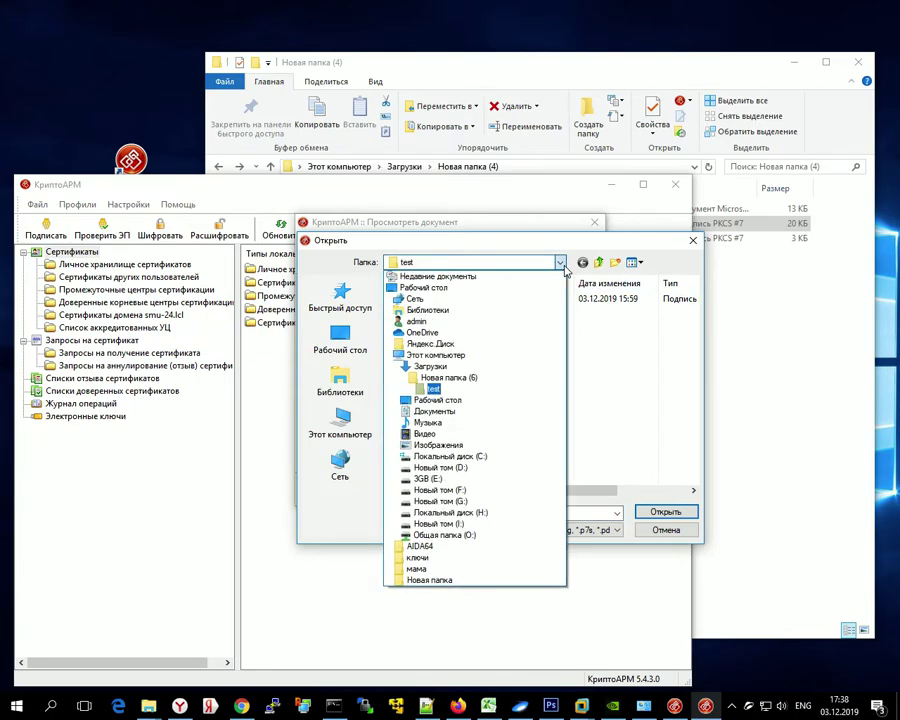
{"action": "left_click", "coordinate": [561, 263]}
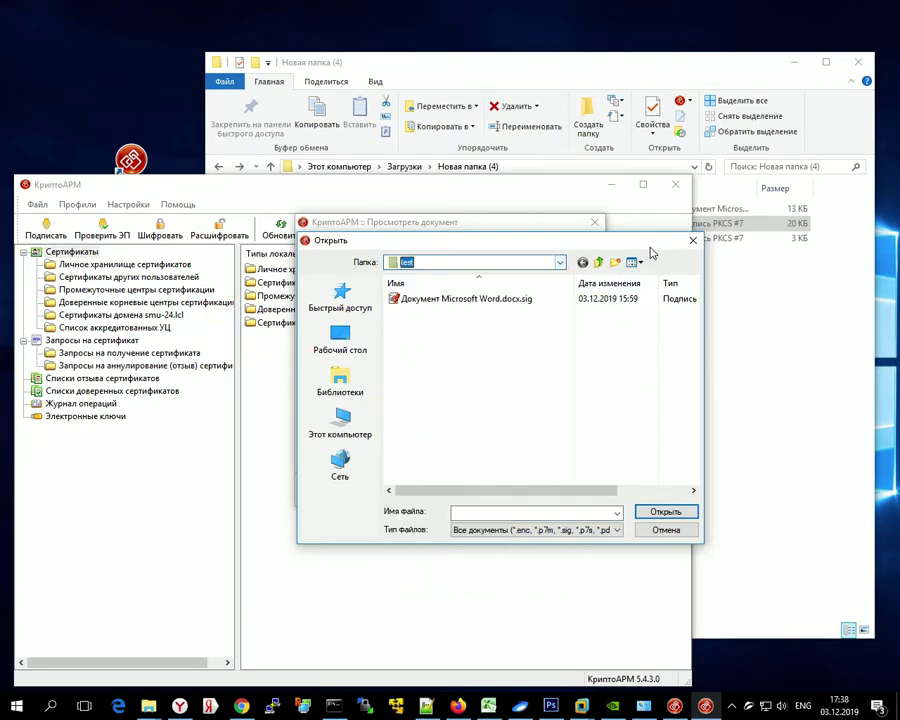
{"action": "left_click", "coordinate": [474, 263]}
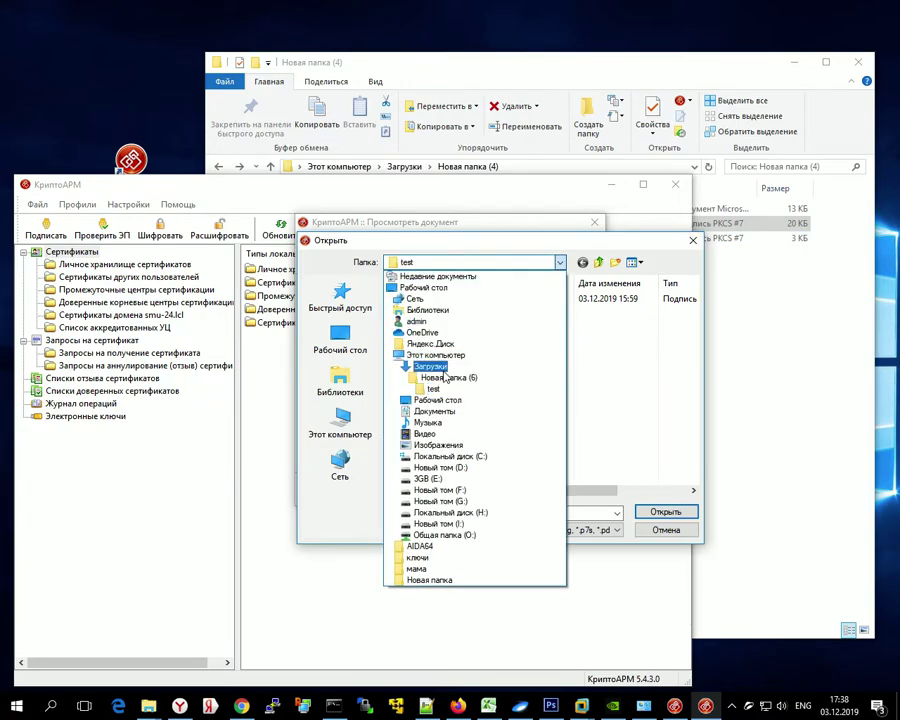
{"action": "left_click", "coordinate": [444, 375]}
{"action": "double_click", "coordinate": [462, 402]}
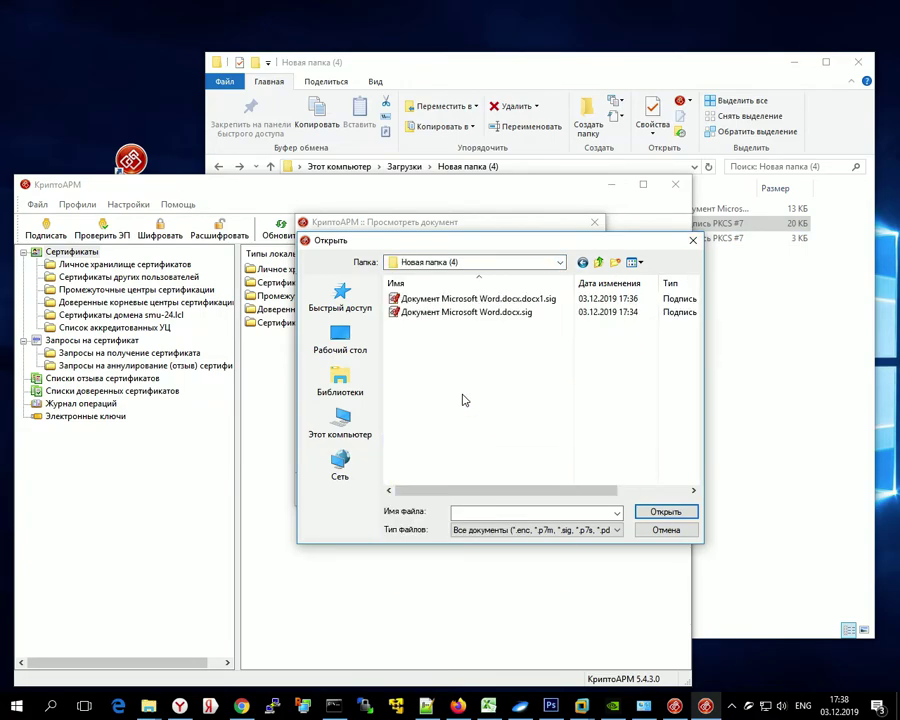
{"action": "left_click", "coordinate": [442, 314]}
{"action": "left_click", "coordinate": [447, 300]}
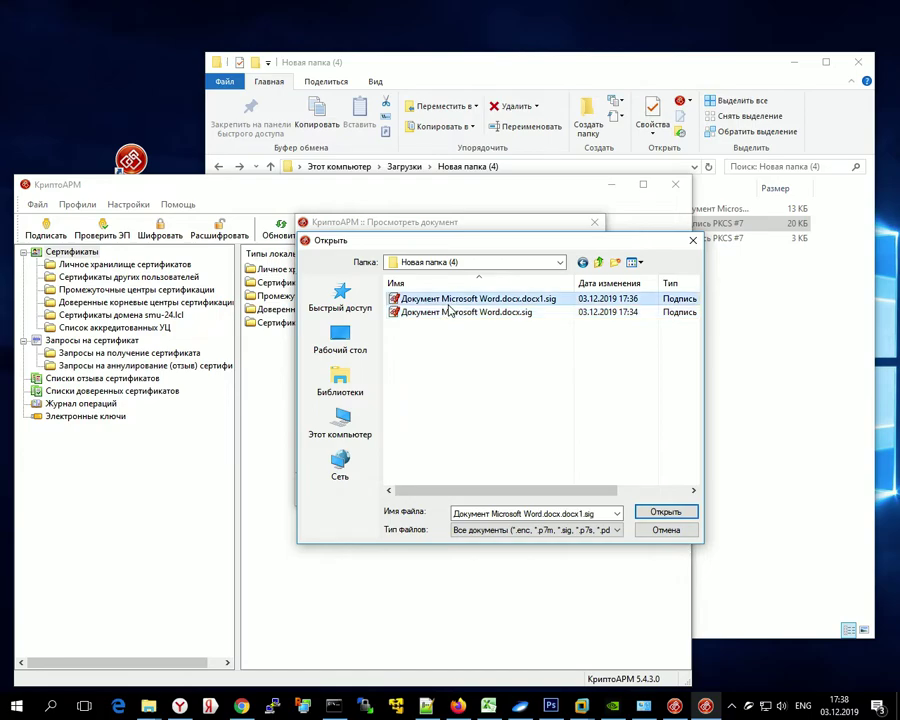
{"action": "double_click", "coordinate": [448, 303]}
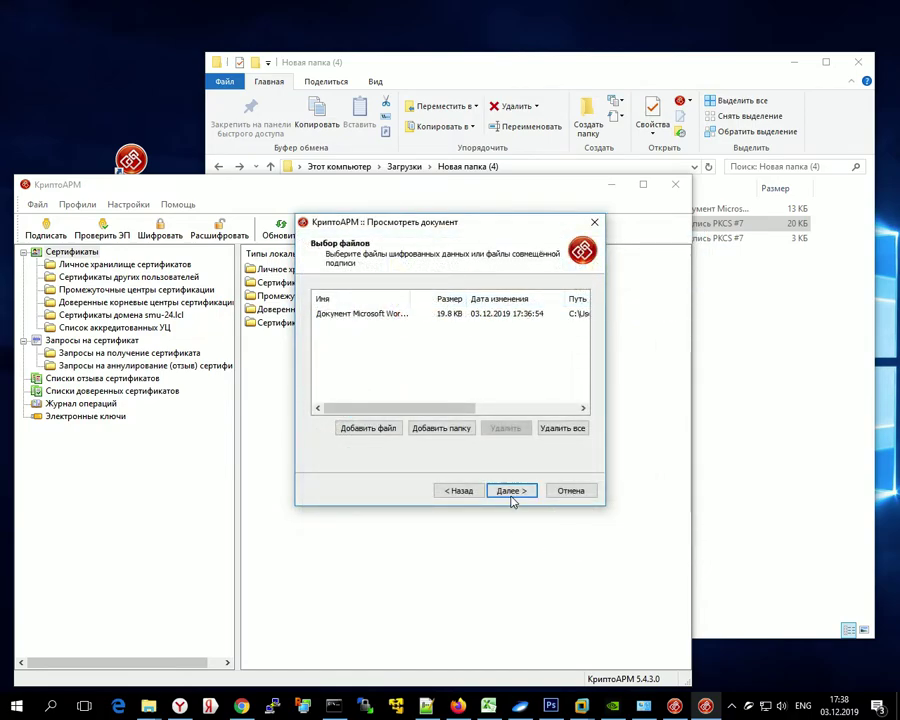
Finish the wizard to view the signed document in Word, and close the document and the operation result window.
{"action": "left_click", "coordinate": [510, 495]}
{"action": "left_click", "coordinate": [510, 495]}
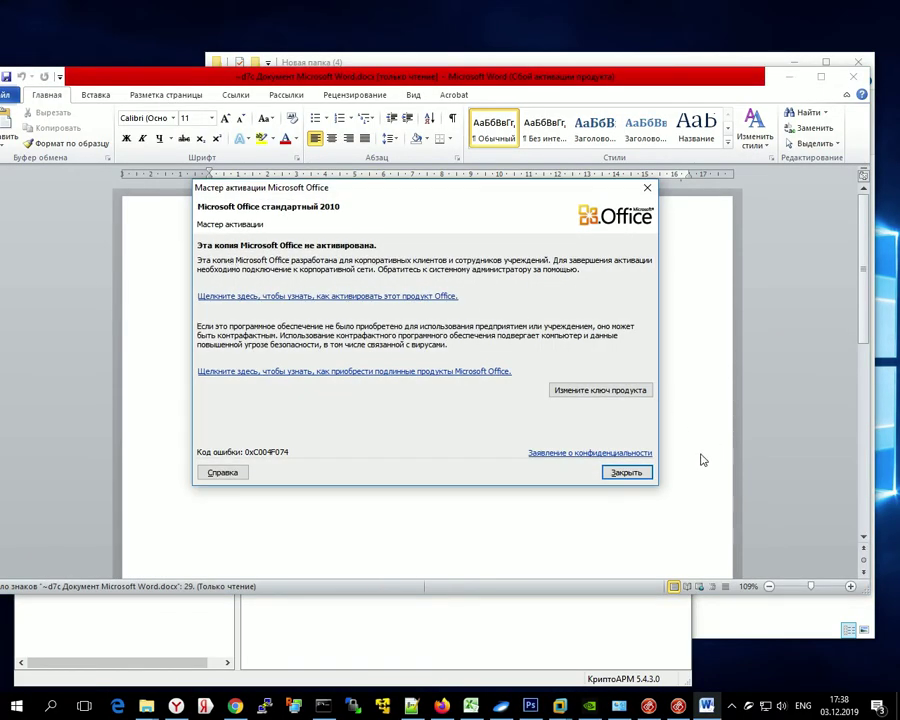
{"action": "left_click", "coordinate": [626, 472]}
{"action": "left_click", "coordinate": [853, 76]}
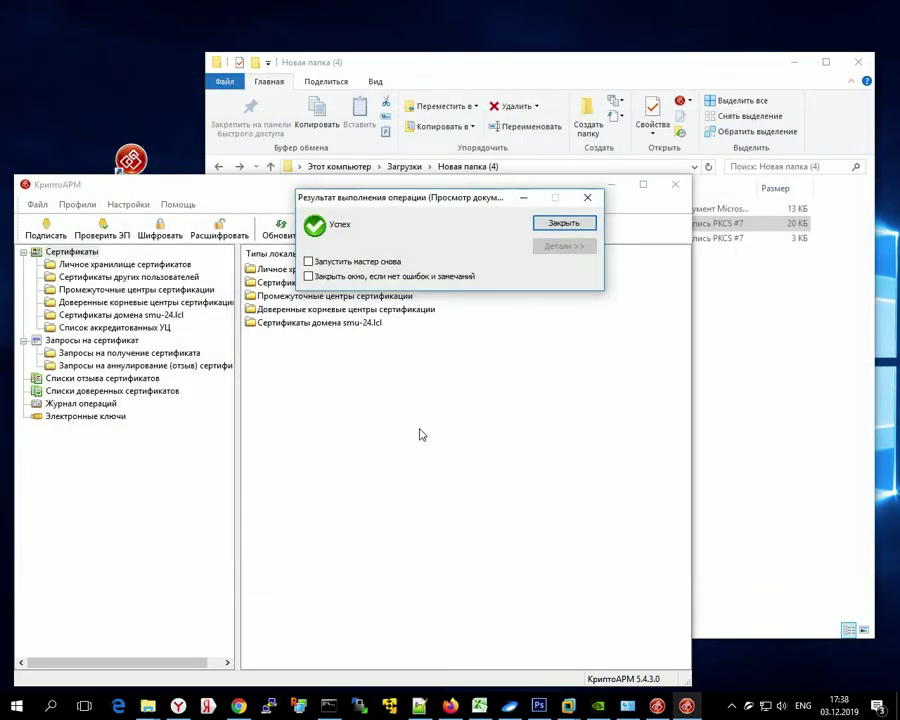
{"action": "left_click", "coordinate": [563, 223]}
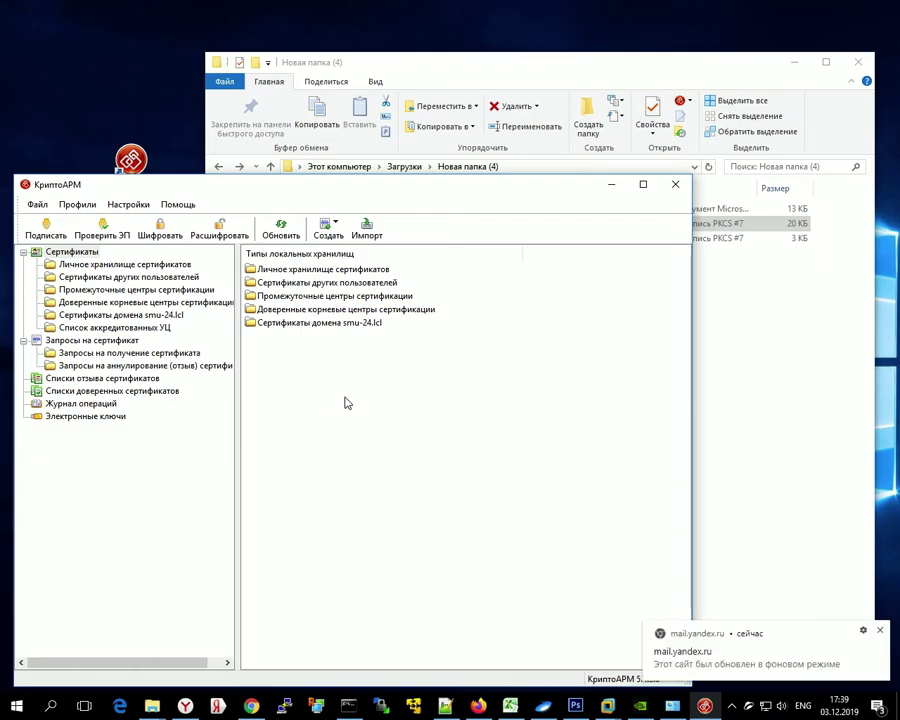
Open the original Документ Microsoft Word.docx from the folder, edit its contents, and save the change while closing Word.
{"action": "left_click", "coordinate": [787, 341]}
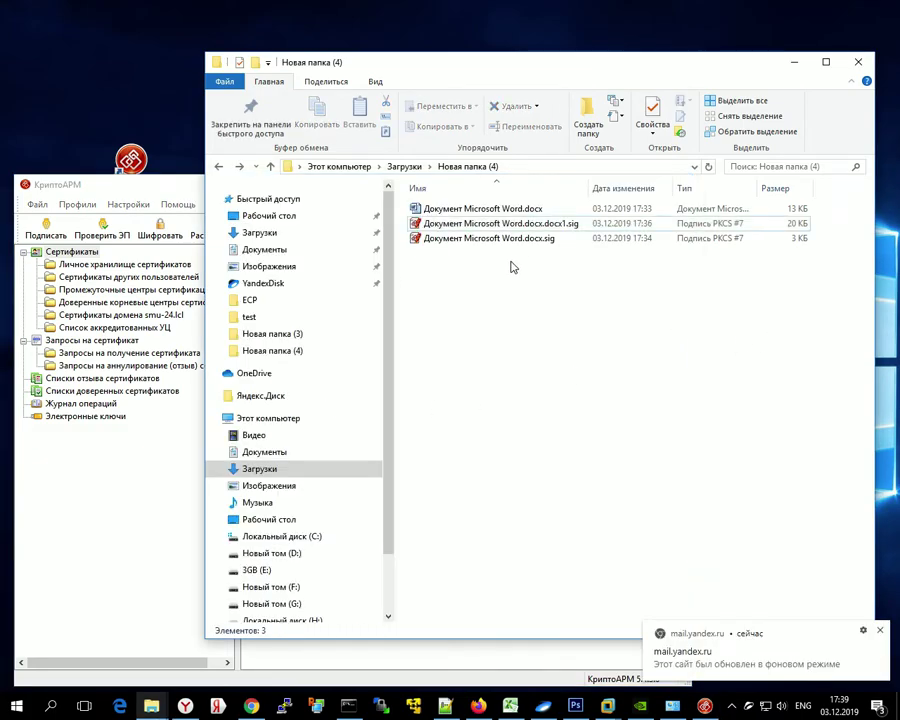
{"action": "double_click", "coordinate": [483, 212]}
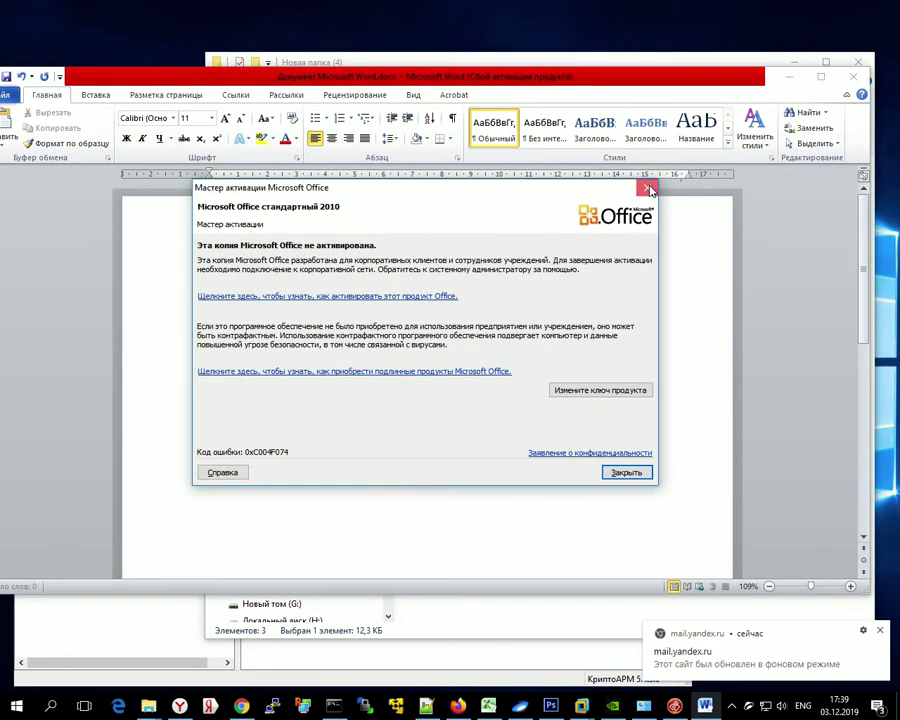
{"action": "key", "text": "Escape"}
{"action": "left_click", "coordinate": [850, 80]}
{"action": "left_click", "coordinate": [402, 372]}
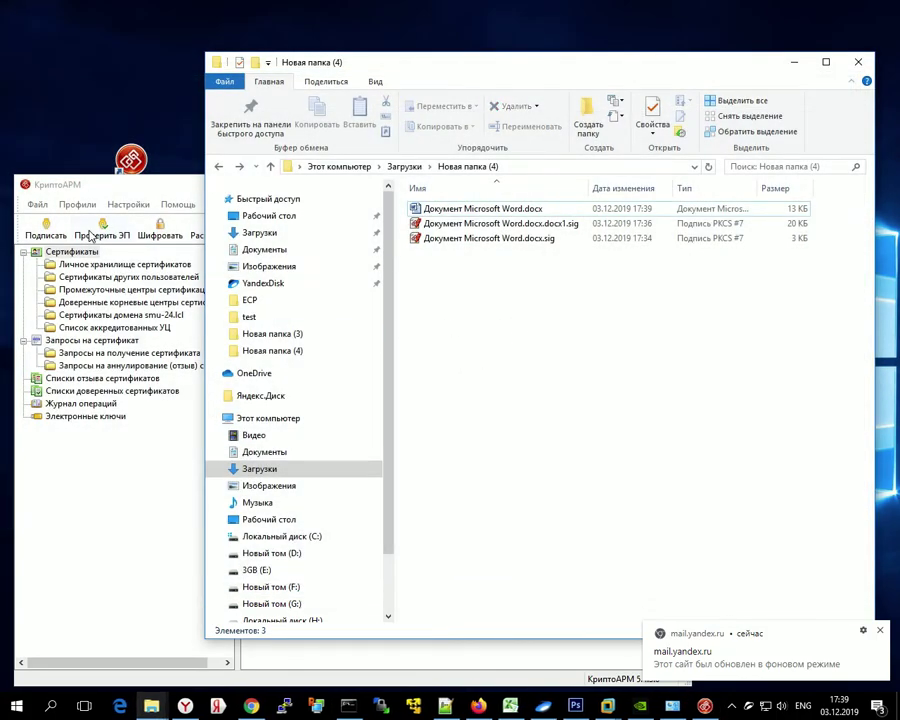
Run a signature check in КриптоАРМ on the detached signature file Документ Microsoft Word.docx.sig.
{"action": "left_click", "coordinate": [96, 229]}
{"action": "left_click", "coordinate": [508, 495]}
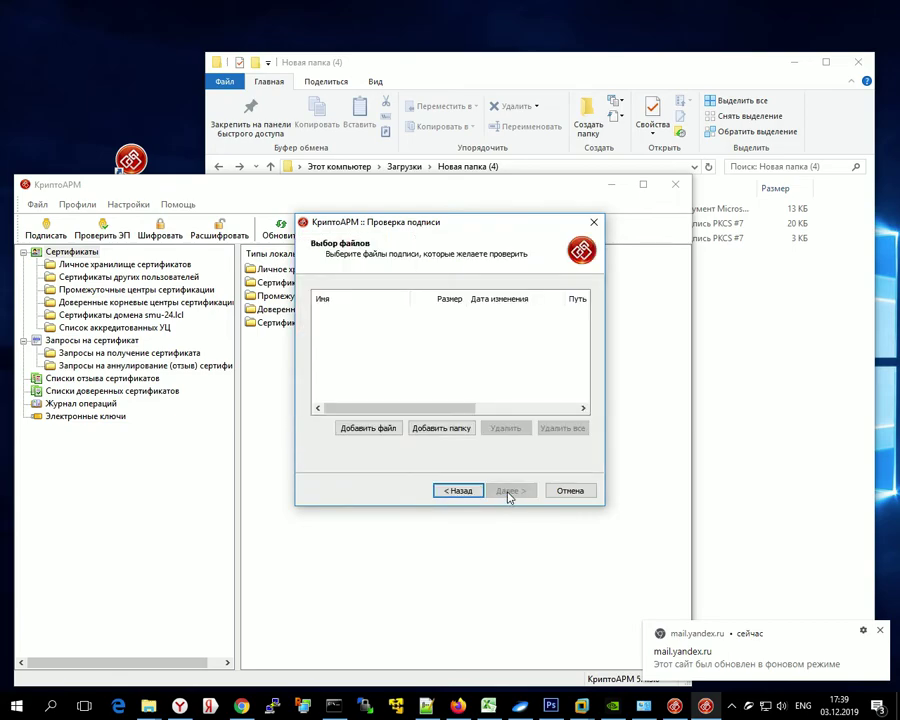
{"action": "left_click", "coordinate": [369, 428]}
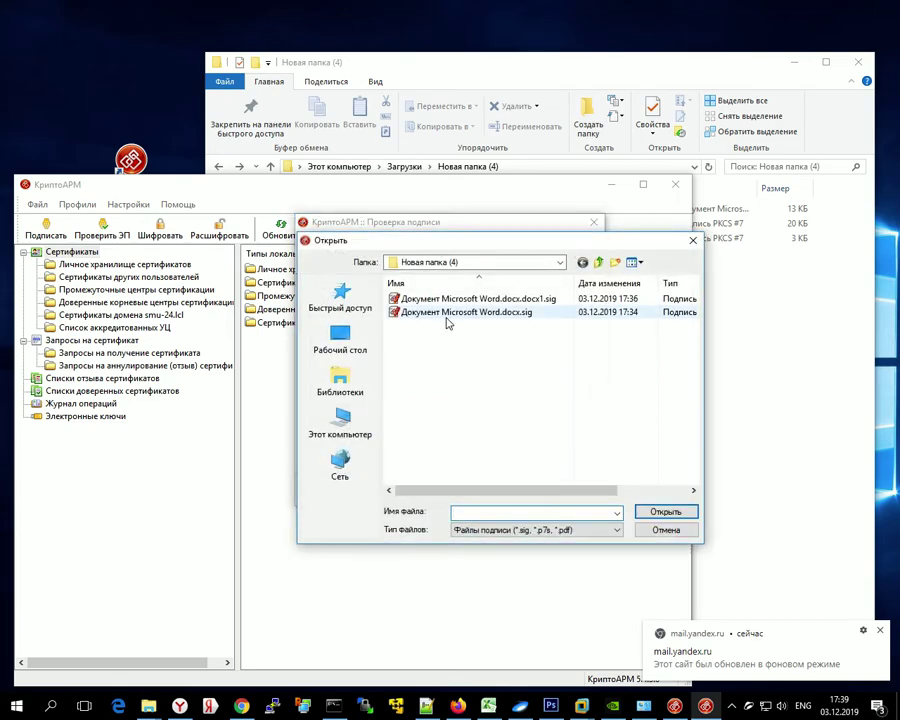
{"action": "left_click", "coordinate": [502, 316]}
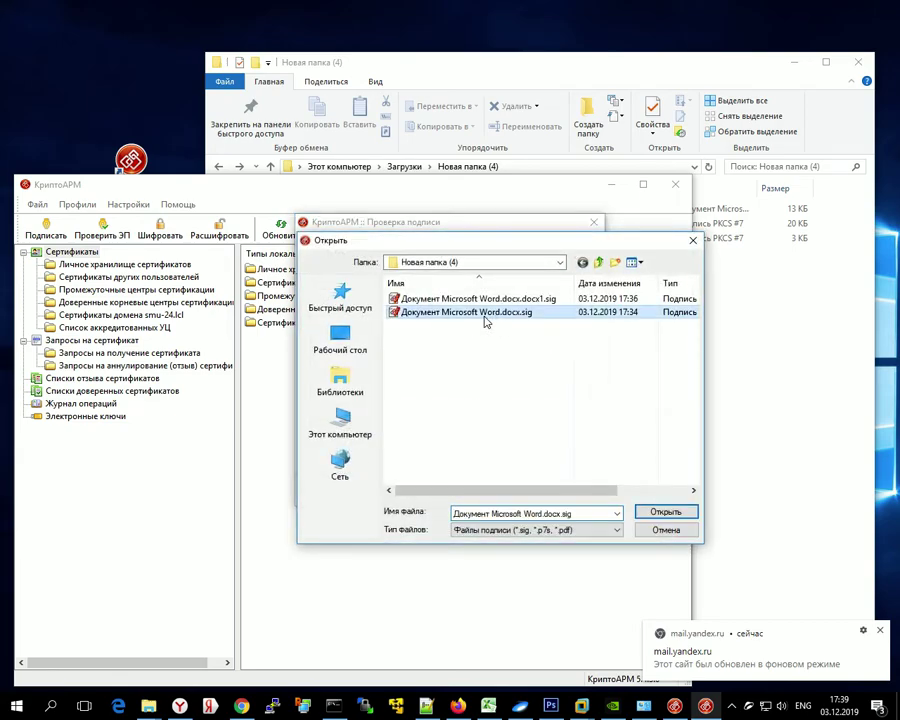
{"action": "double_click", "coordinate": [504, 316]}
{"action": "left_click", "coordinate": [507, 490]}
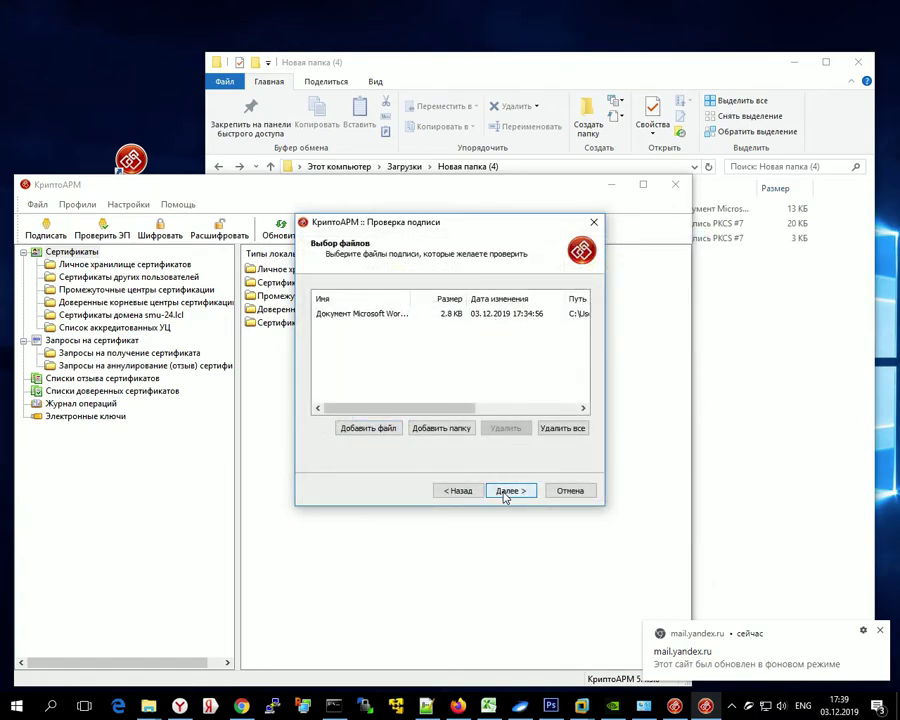
{"action": "left_click", "coordinate": [508, 492]}
{"action": "left_click", "coordinate": [510, 546]}
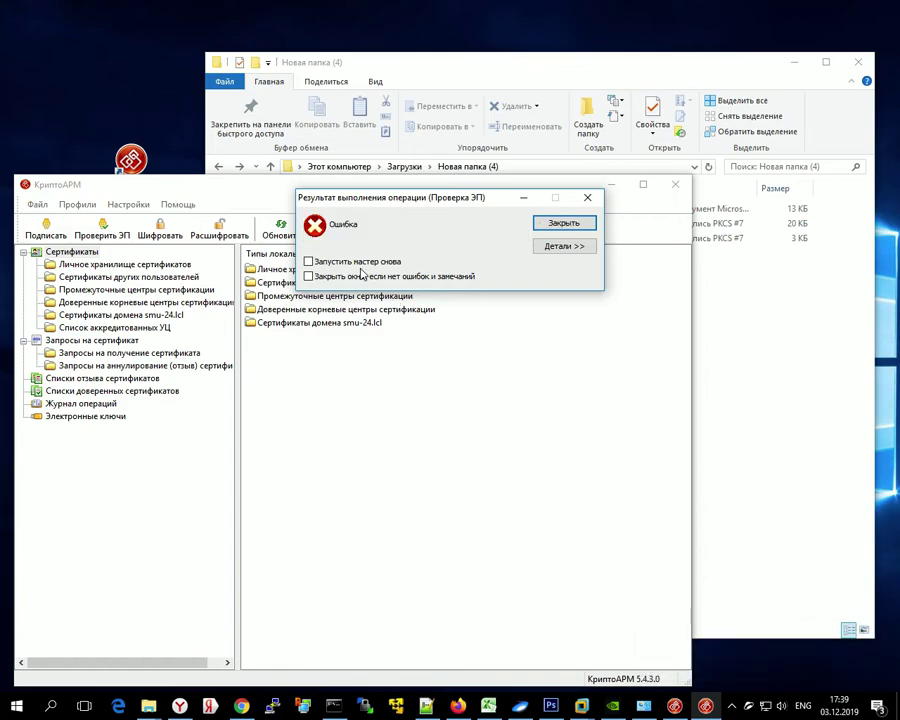
Examine the error description in the signature check details, and close the result window.
{"action": "left_click", "coordinate": [564, 246]}
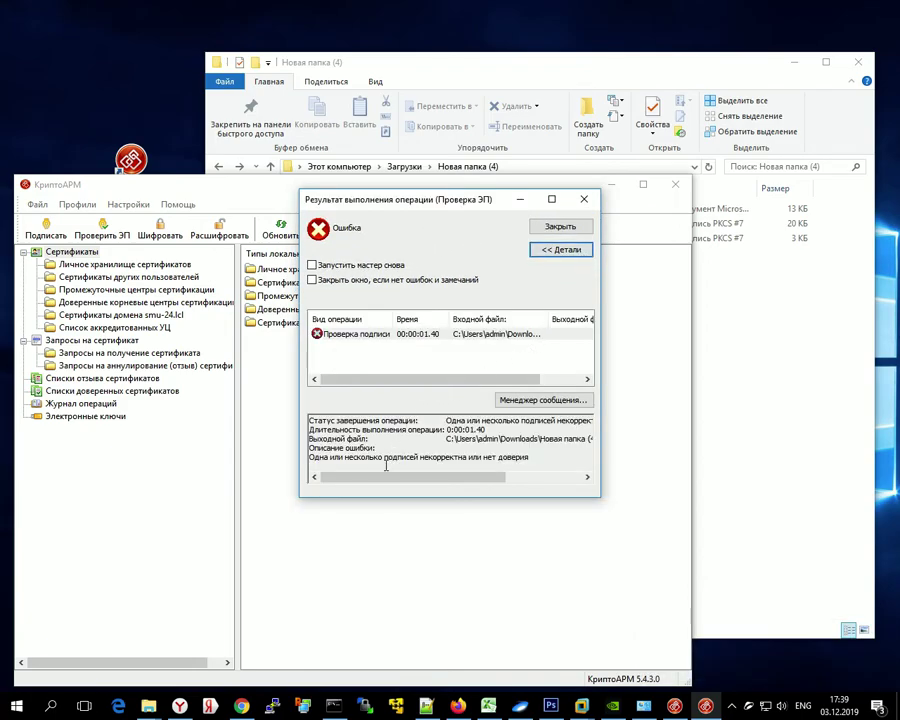
{"action": "left_click_drag", "start_coordinate": [320, 457], "coordinate": [533, 457]}
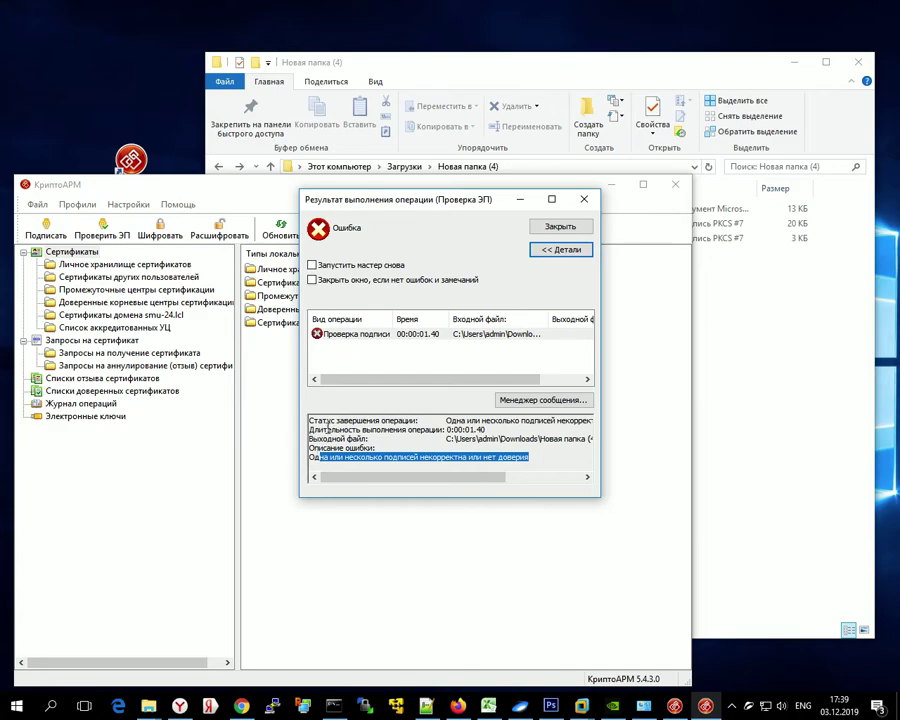
{"action": "left_click", "coordinate": [563, 228]}
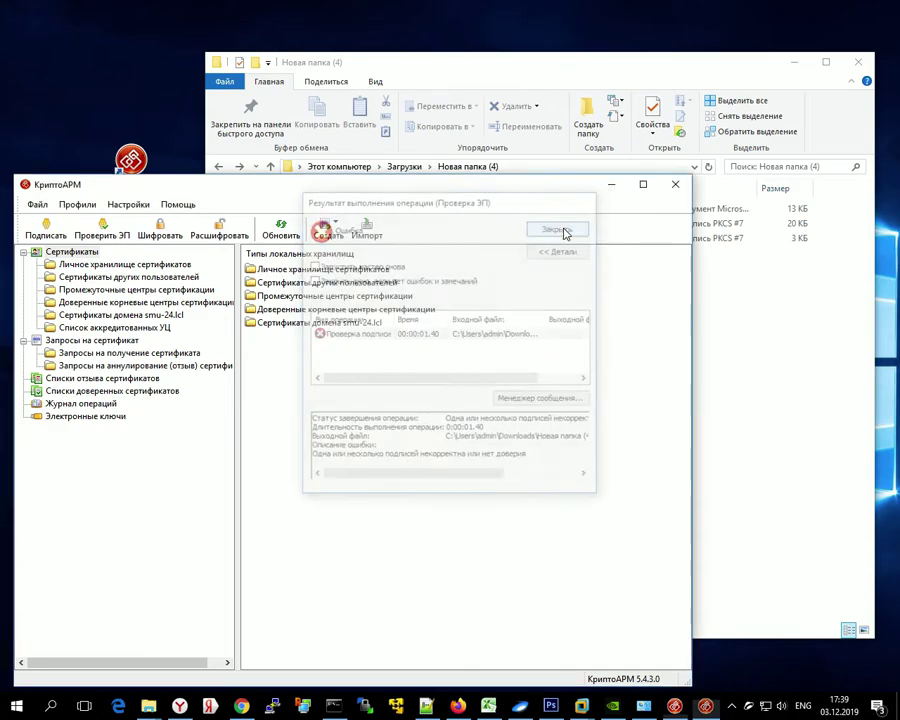
Bring the КриптоАРМ window in front of the folder and move it below the file list.
{"action": "left_click", "coordinate": [749, 402]}
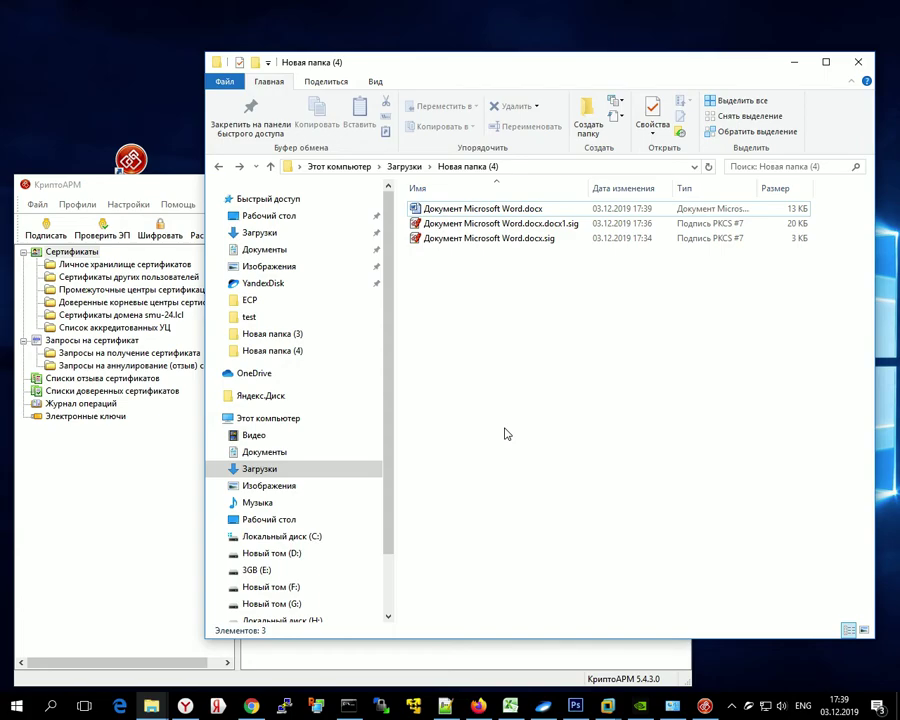
{"action": "left_click", "coordinate": [171, 186]}
{"action": "left_click_drag", "start_coordinate": [184, 174], "coordinate": [193, 284]}
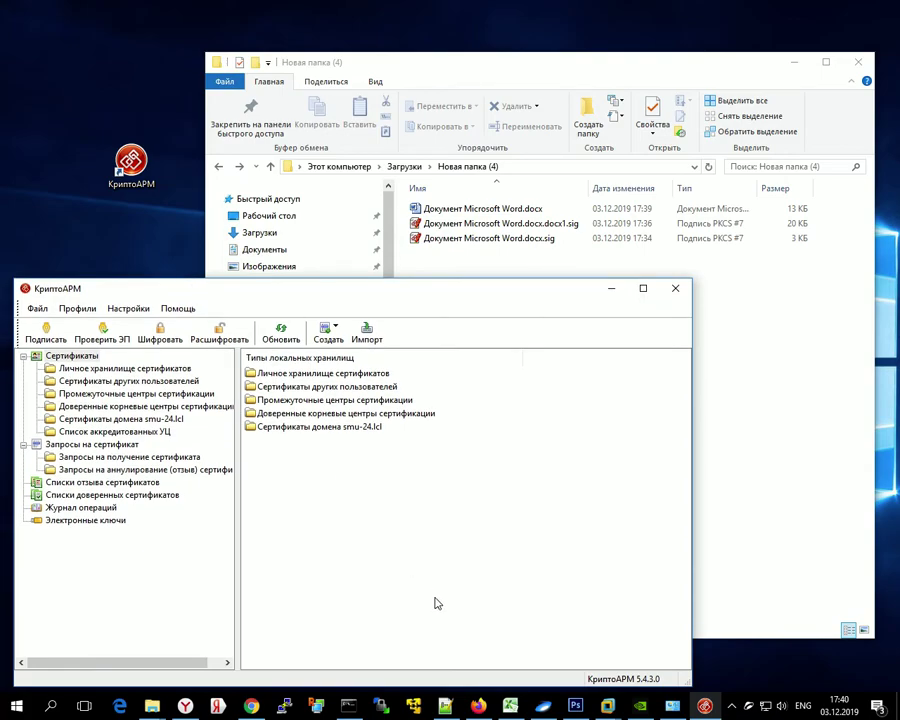